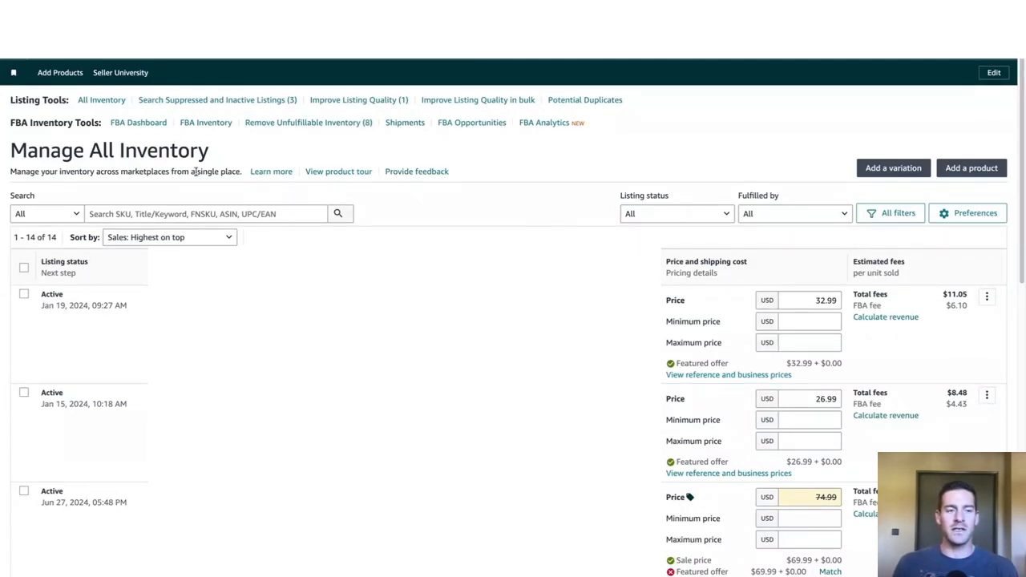
# Step: Start sending or replenishing inventory for the first active listing
pyautogui.moveTo(214, 150); pyautogui.dragTo(62, 151)
pyautogui.click(63, 151)
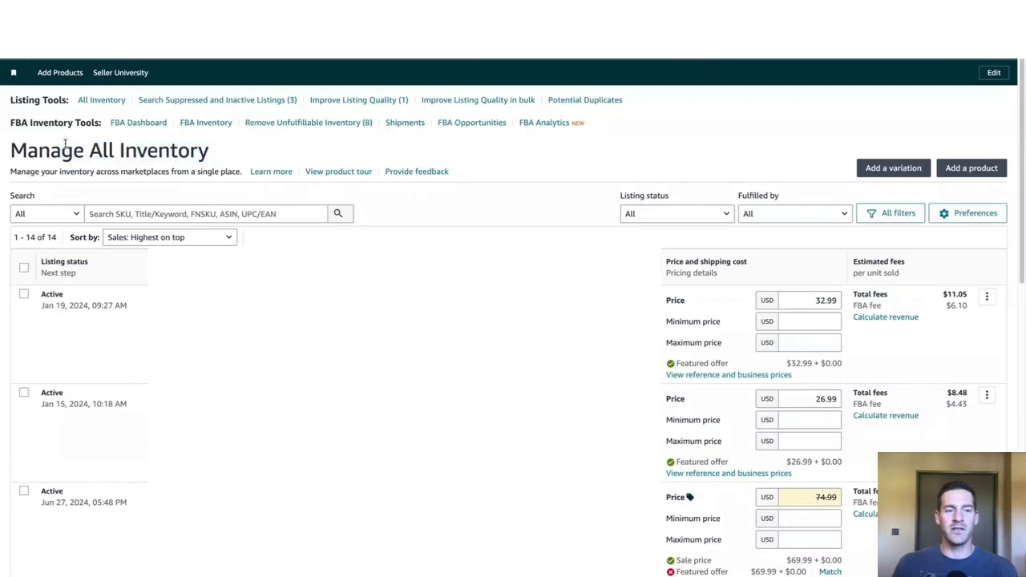
pyautogui.click(986, 299)
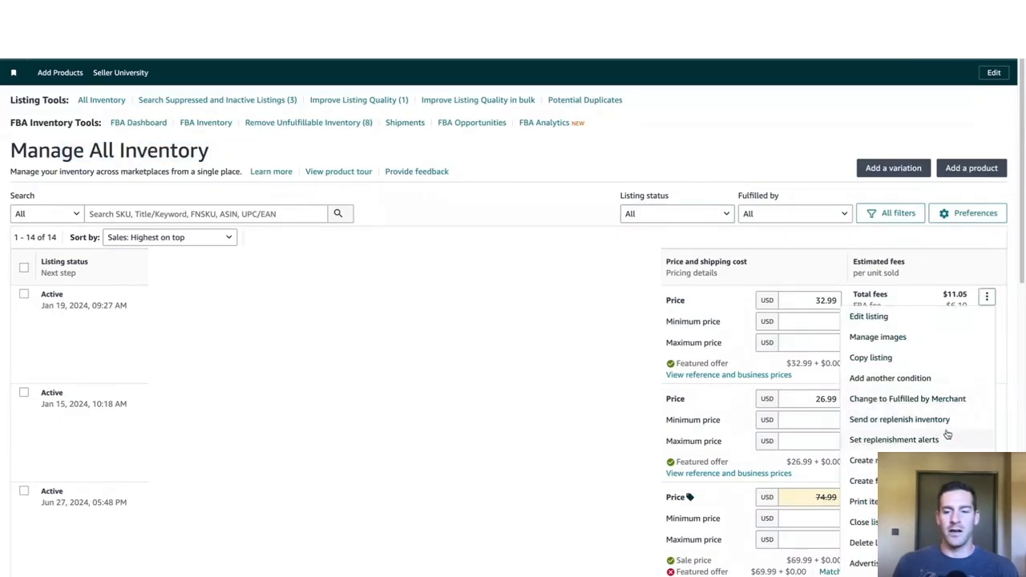
pyautogui.click(899, 420)
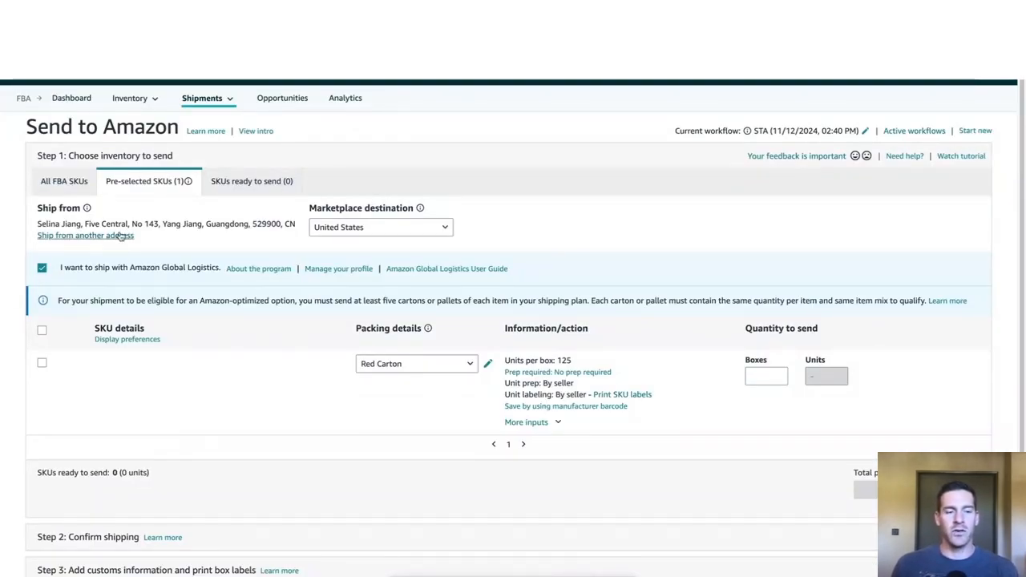
# Step: Examine the ship-from address and the link for shipping from another address
pyautogui.moveTo(37, 208); pyautogui.dragTo(82, 210)
pyautogui.click(152, 236)
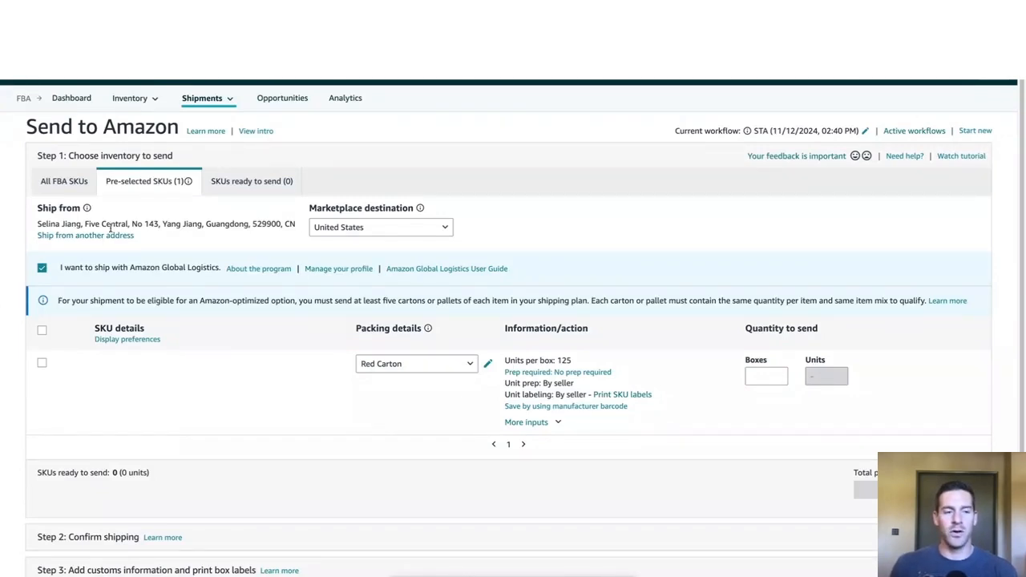
pyautogui.moveTo(56, 226); pyautogui.dragTo(138, 225)
pyautogui.click(202, 224)
pyautogui.click(125, 232)
pyautogui.click(135, 226)
pyautogui.moveTo(49, 223); pyautogui.dragTo(127, 225)
pyautogui.click(219, 224)
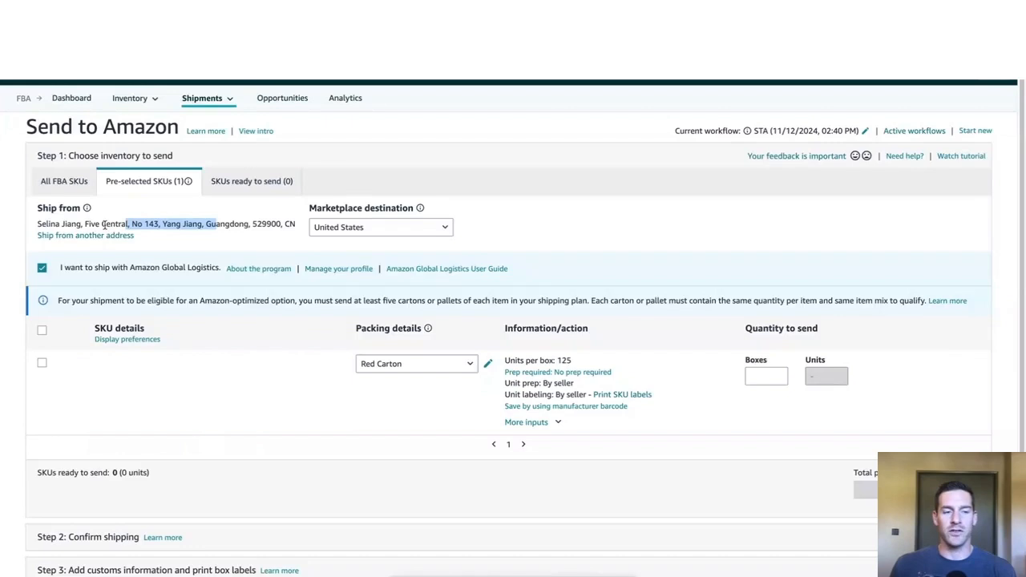
pyautogui.click(104, 225)
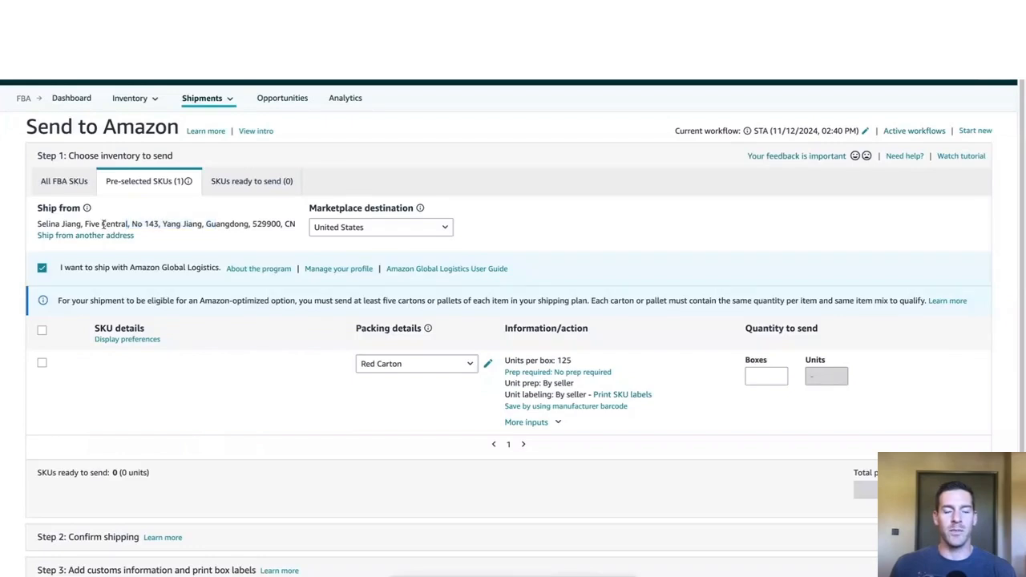
pyautogui.moveTo(64, 226); pyautogui.dragTo(193, 223)
pyautogui.click(193, 223)
pyautogui.moveTo(105, 225); pyautogui.dragTo(169, 224)
pyautogui.click(181, 225)
pyautogui.click(123, 224)
pyautogui.click(179, 223)
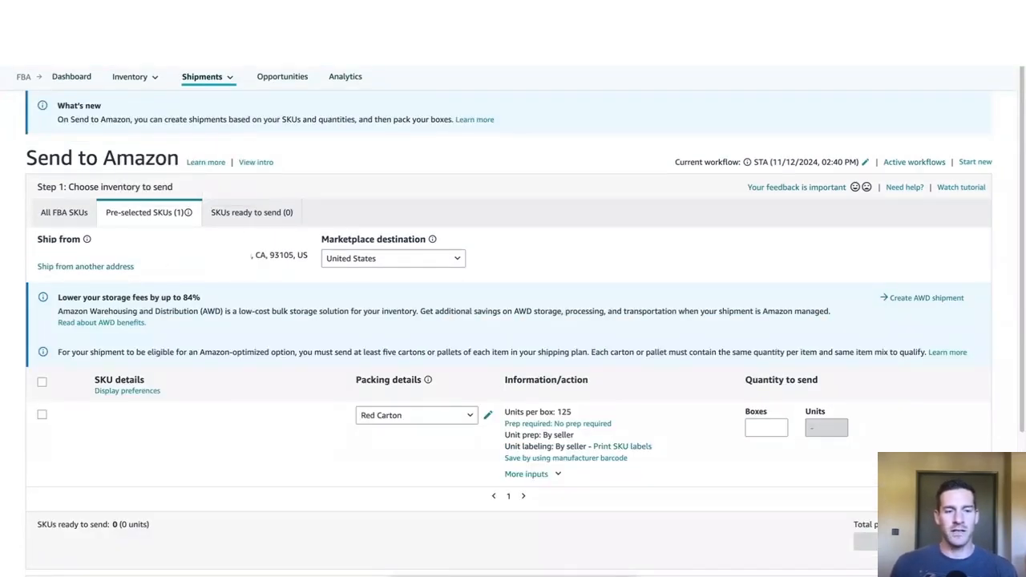
pyautogui.moveTo(250, 256); pyautogui.dragTo(293, 256)
pyautogui.click(287, 270)
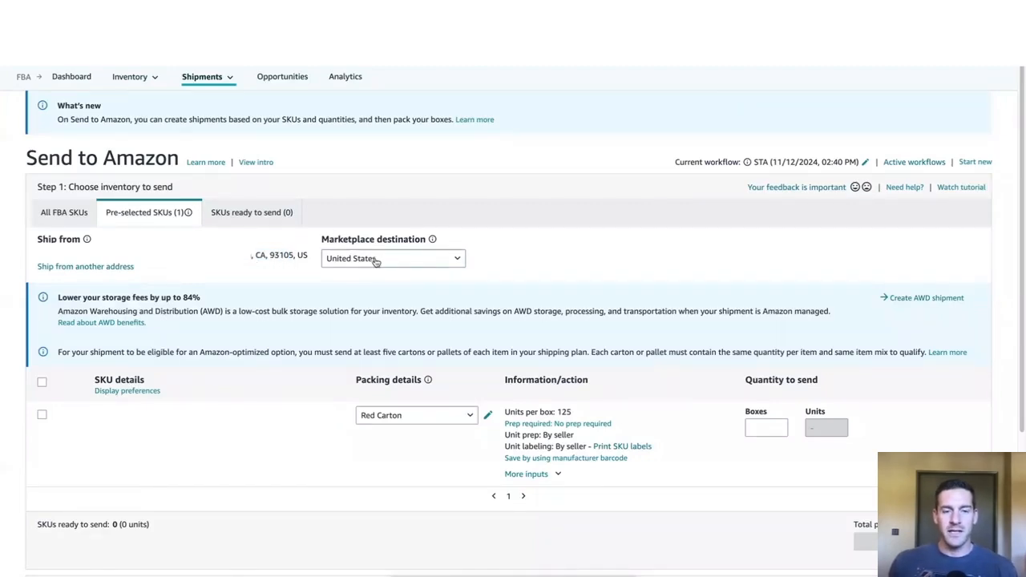
# Step: Start creating a new packing template for the pre-selected SKU
pyautogui.scroll(-2, 376, 261)
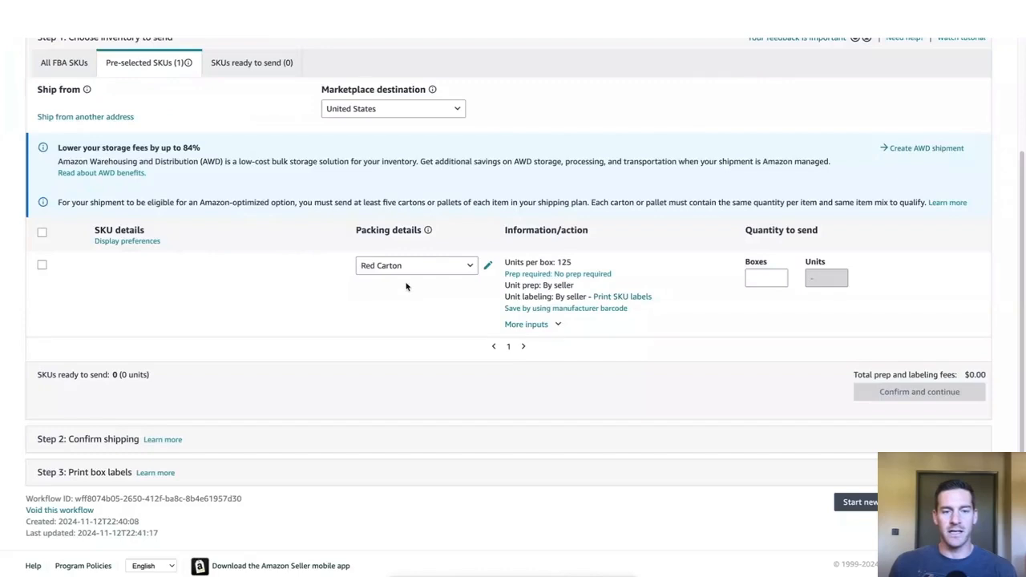
pyautogui.click(454, 270)
pyautogui.click(443, 281)
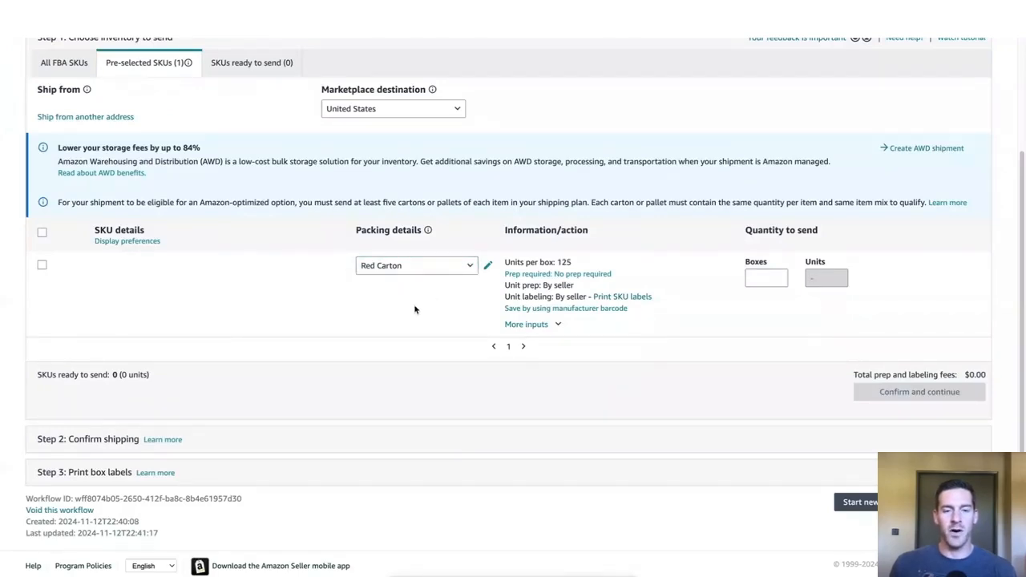
pyautogui.click(453, 273)
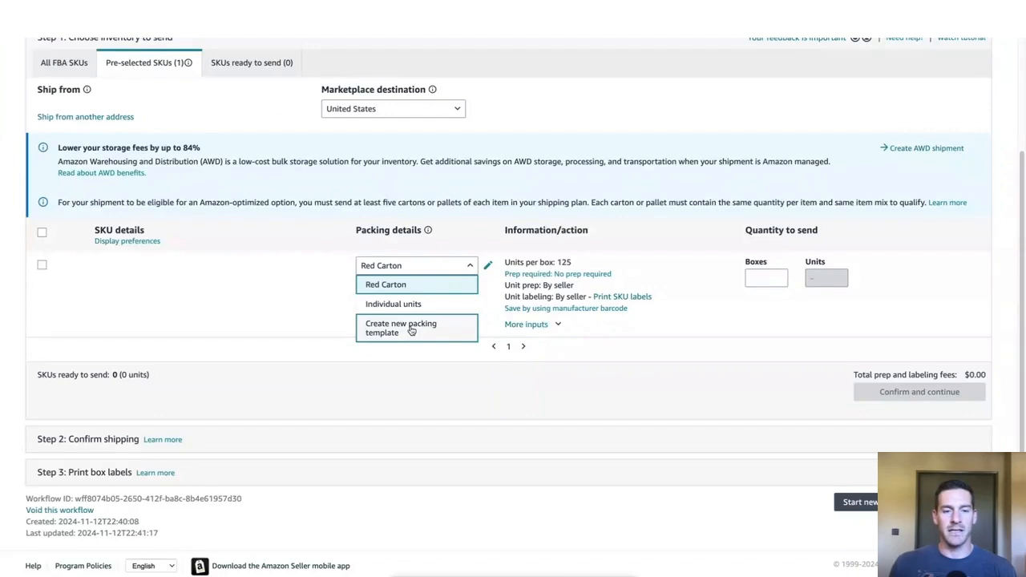
pyautogui.click(410, 329)
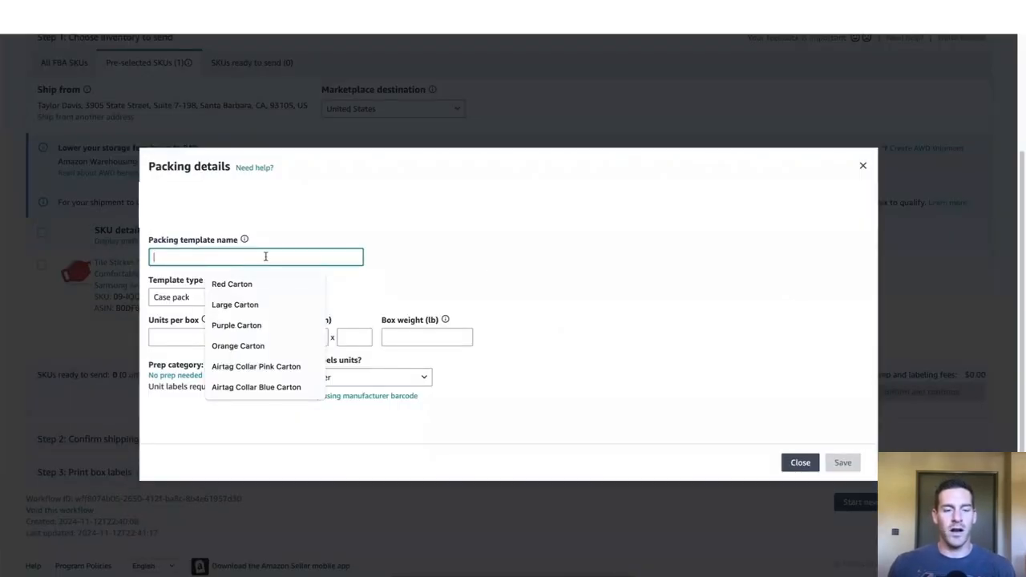
# Step: Name the packing template "My Awesome Product - 100" and keep Case pack as its template type
pyautogui.click(403, 264)
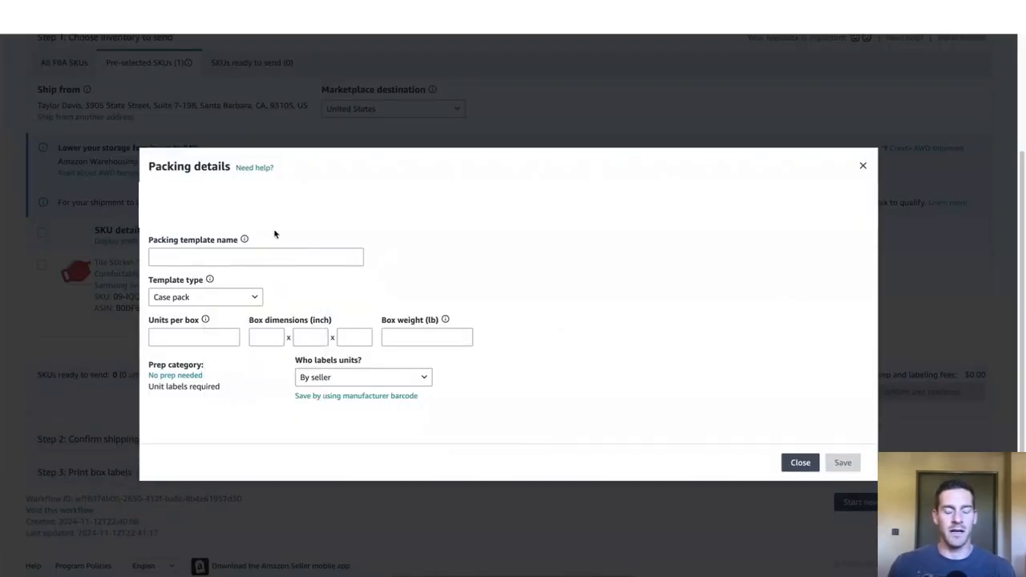
pyautogui.click(275, 254)
pyautogui.click(342, 246)
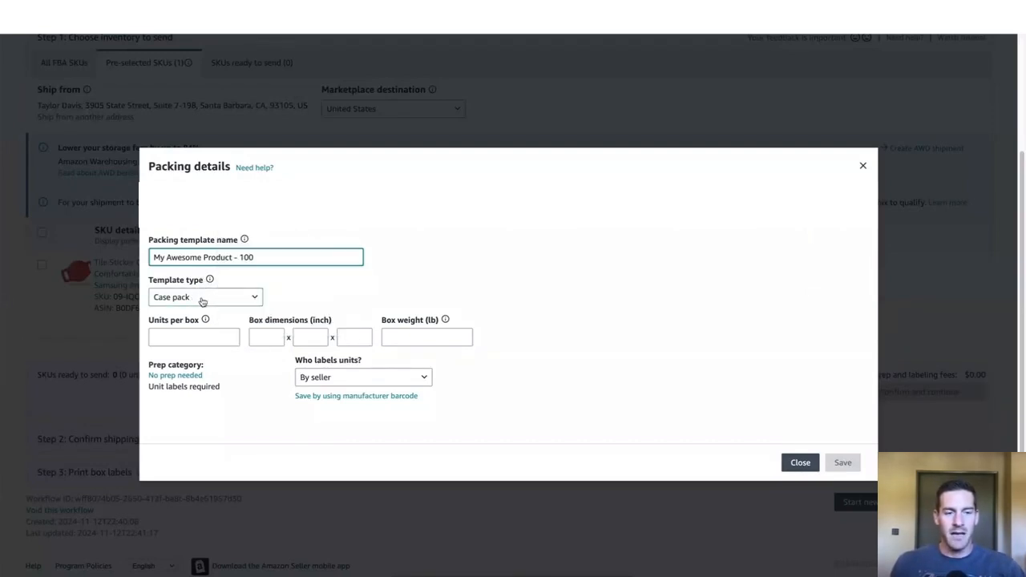
pyautogui.click(255, 298)
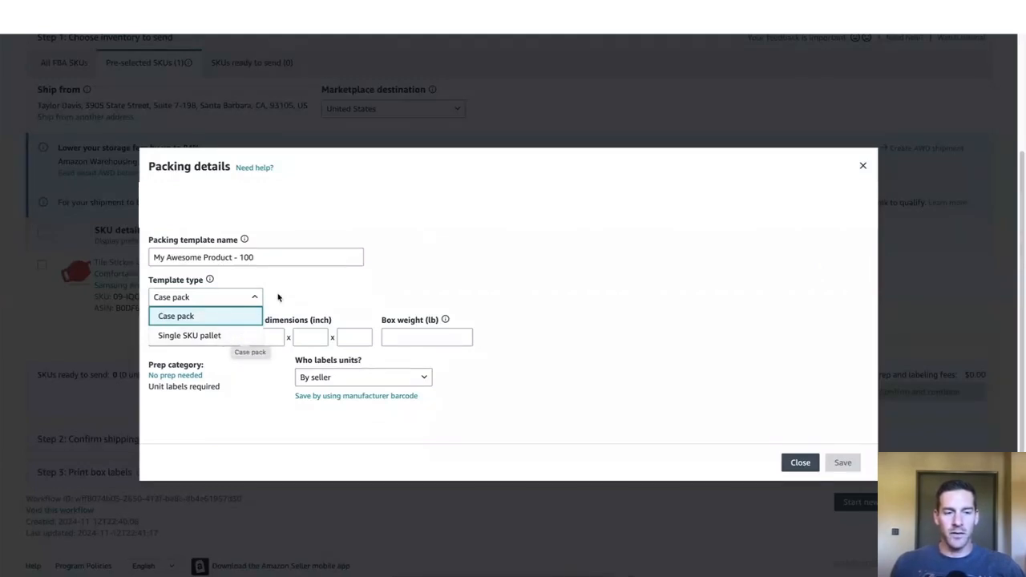
pyautogui.click(280, 297)
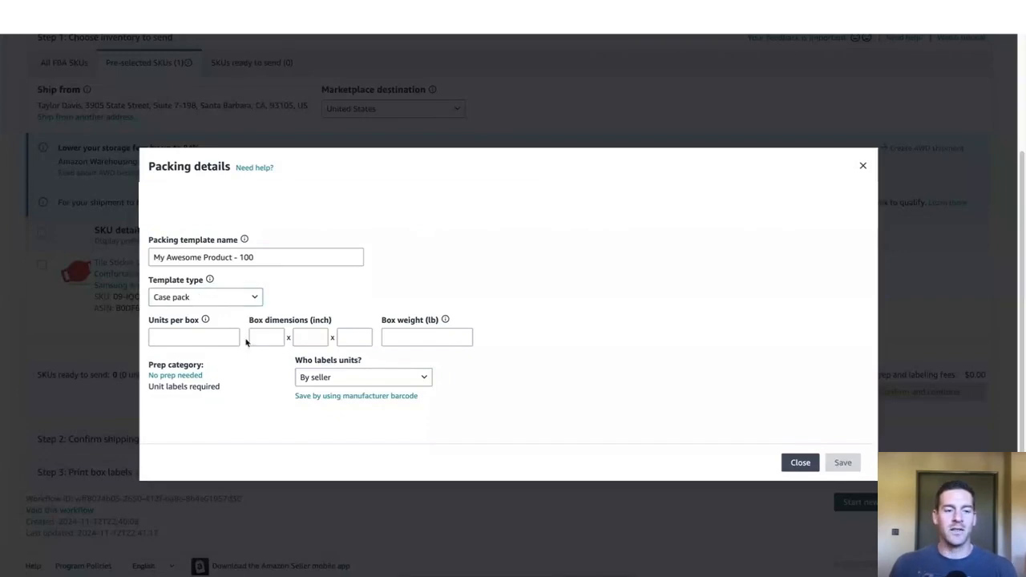
# Step: Set 100 units per box, box dimensions of 18 x 18 x 24 inches and a box weight of 25 lb
pyautogui.click(221, 340)
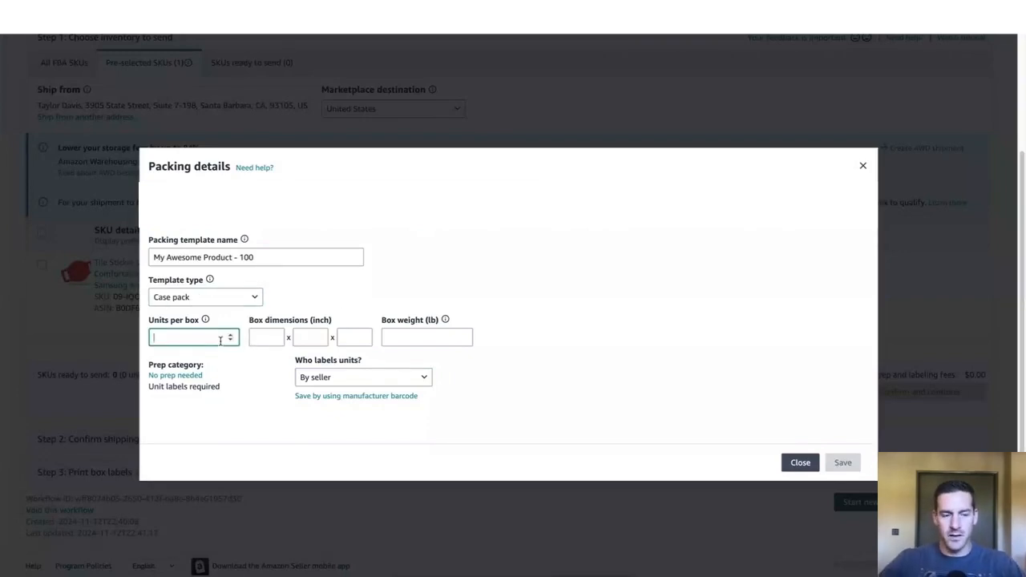
pyautogui.write('100')
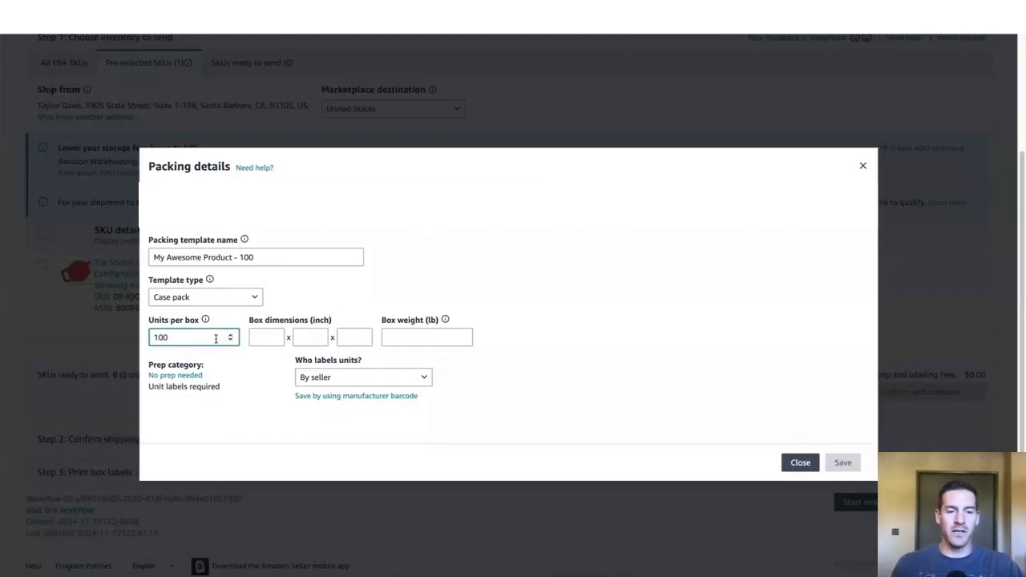
pyautogui.click(265, 336)
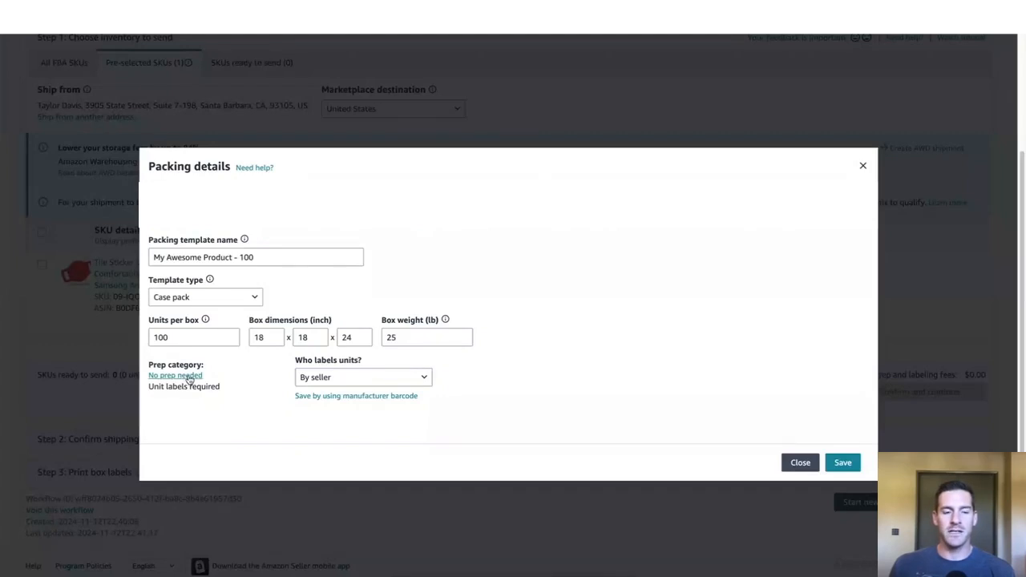
# Step: Open the template's prep category and keep it as No prep needed
pyautogui.click(185, 377)
pyautogui.click(229, 360)
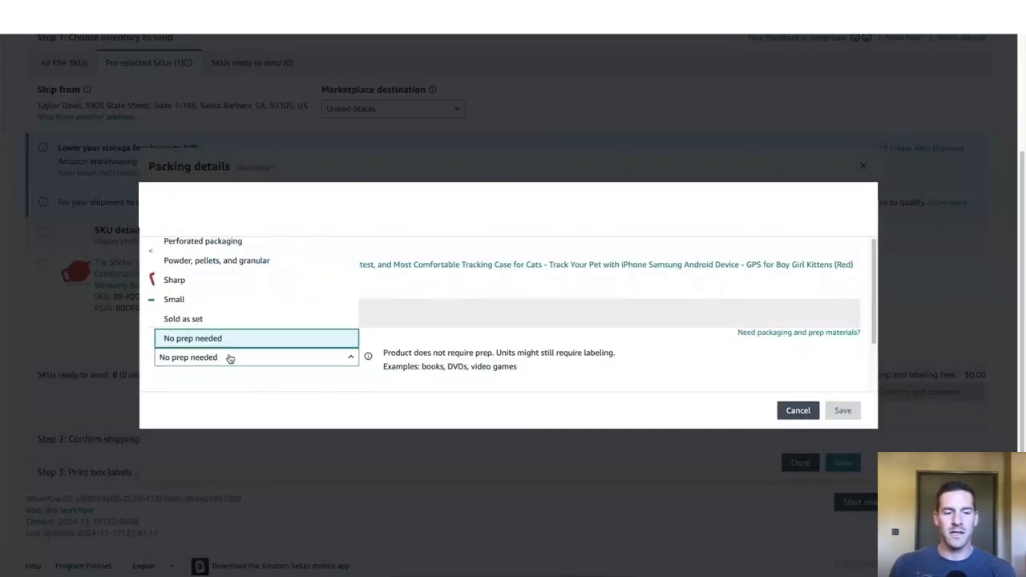
pyautogui.click(227, 346)
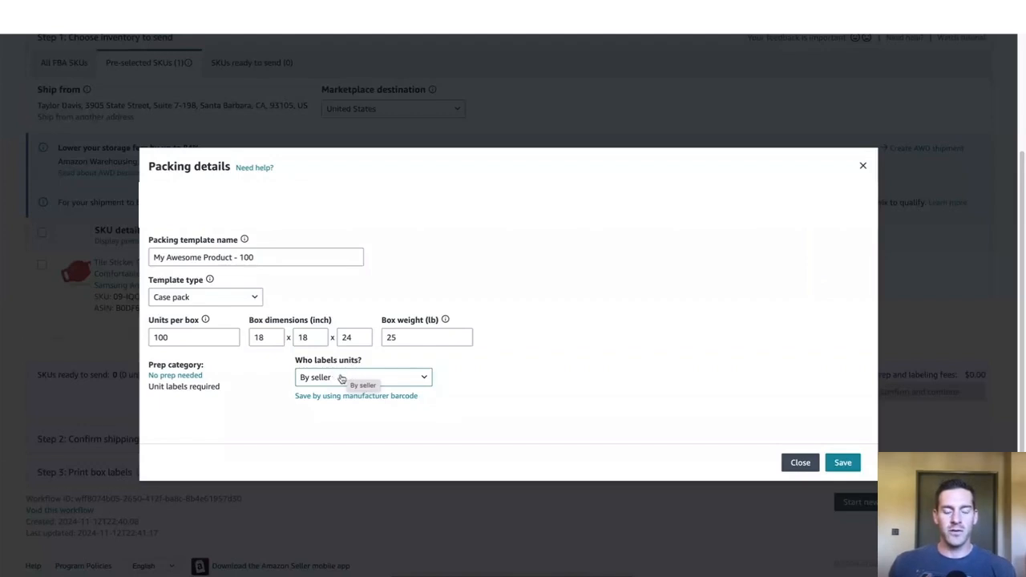
# Step: Choose By seller for who labels the units and save the packing template
pyautogui.click(343, 382)
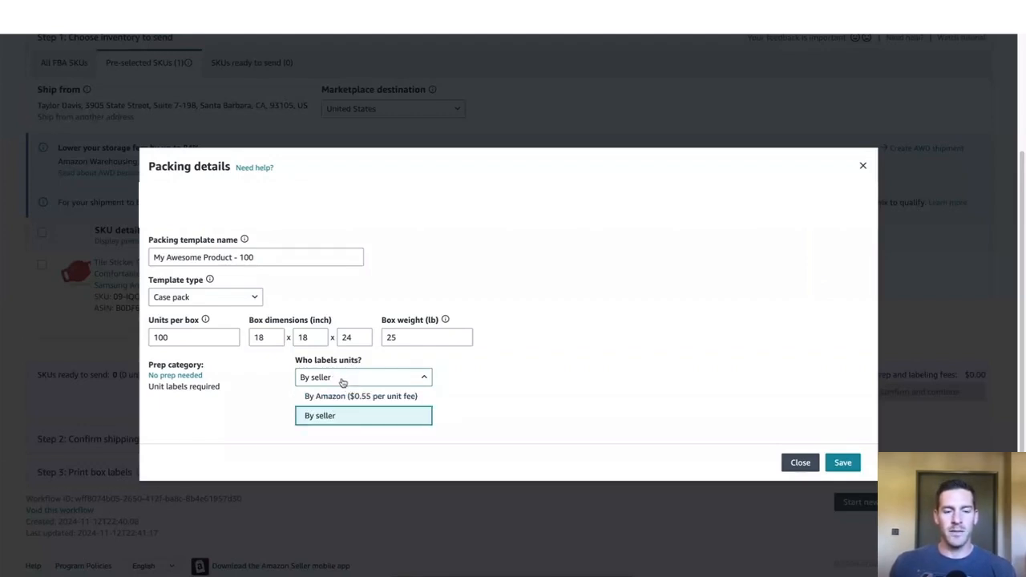
pyautogui.click(346, 417)
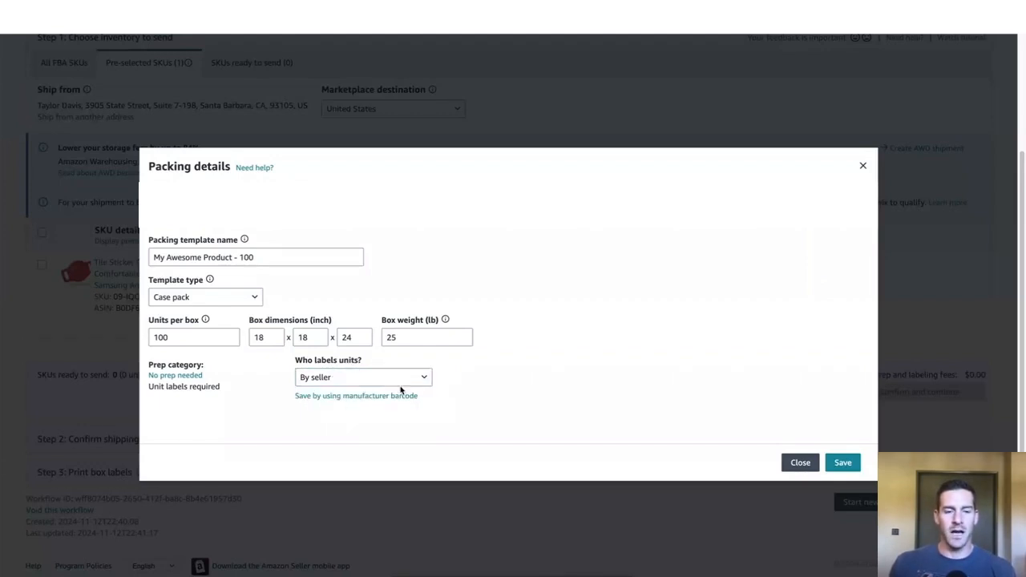
pyautogui.click(374, 378)
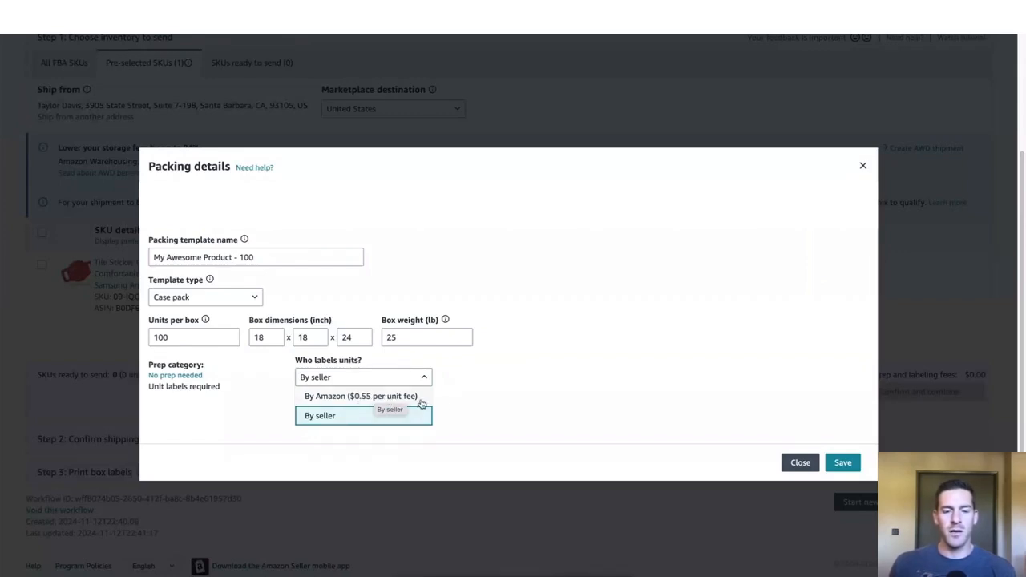
pyautogui.click(453, 404)
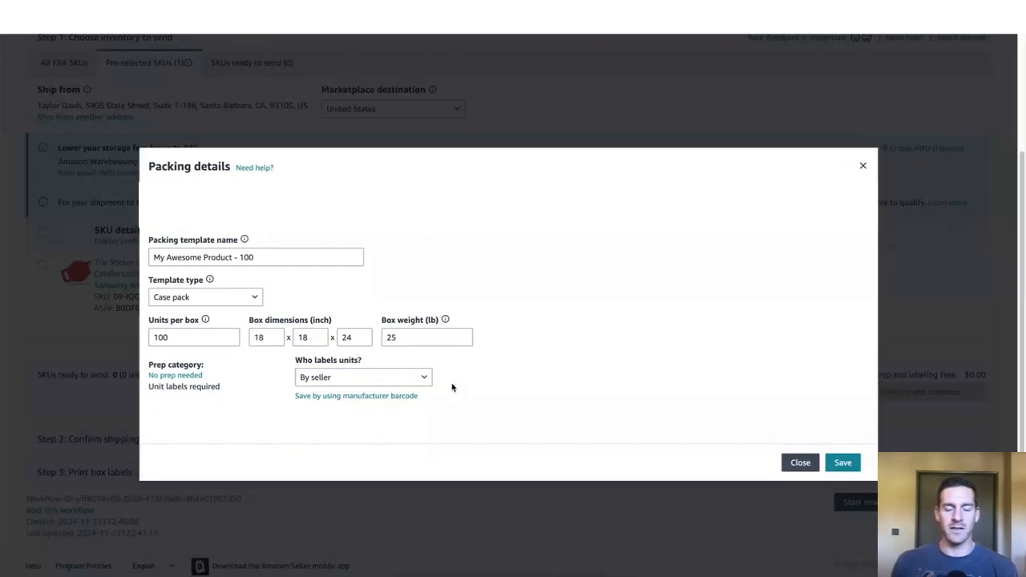
pyautogui.click(412, 380)
pyautogui.click(385, 426)
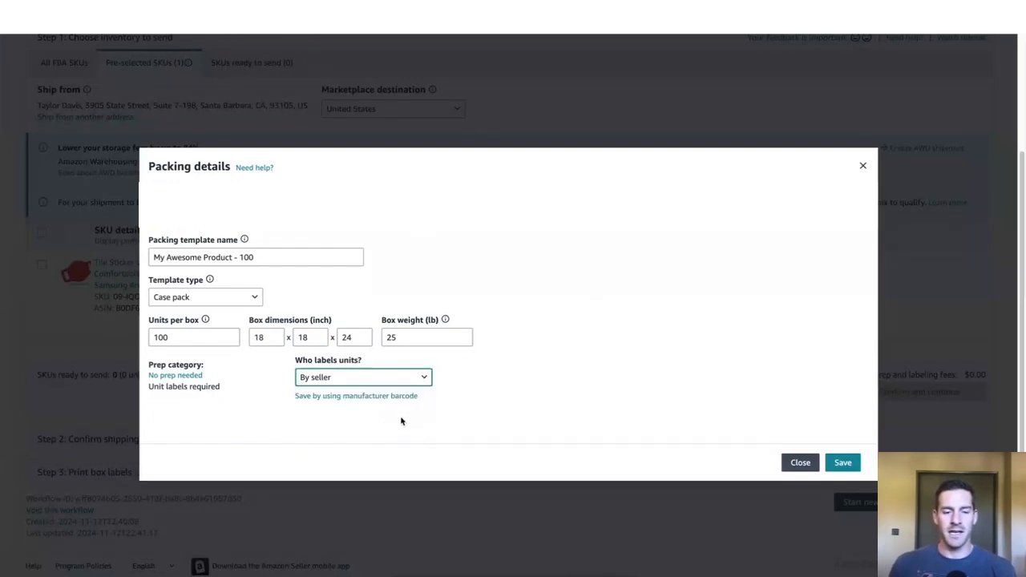
pyautogui.click(854, 466)
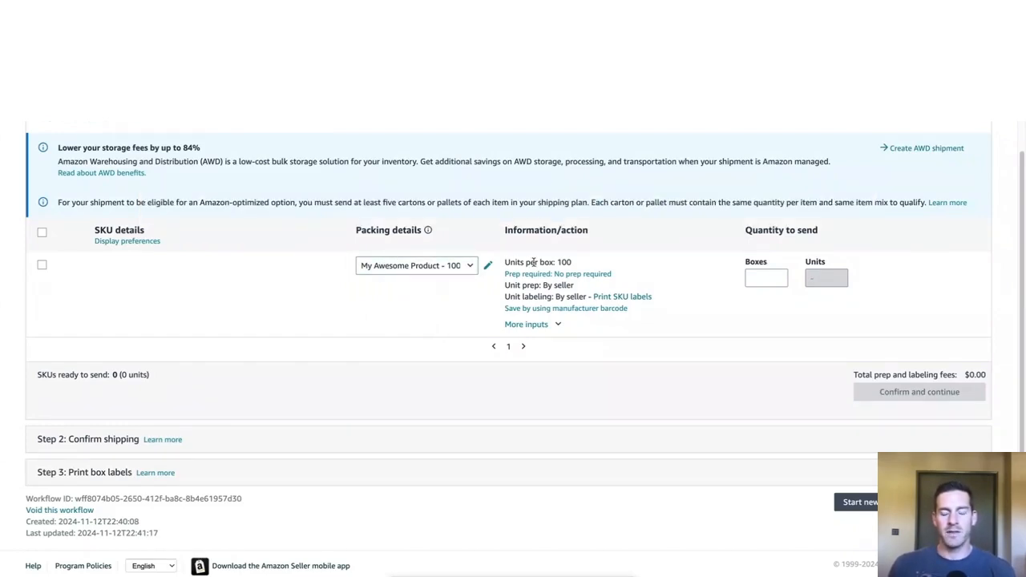
# Step: Set the quantity for the SKU to 5 boxes and mark it ready to send
pyautogui.moveTo(526, 262); pyautogui.dragTo(570, 263)
pyautogui.click(581, 265)
pyautogui.doubleClick(560, 262)
pyautogui.click(556, 262)
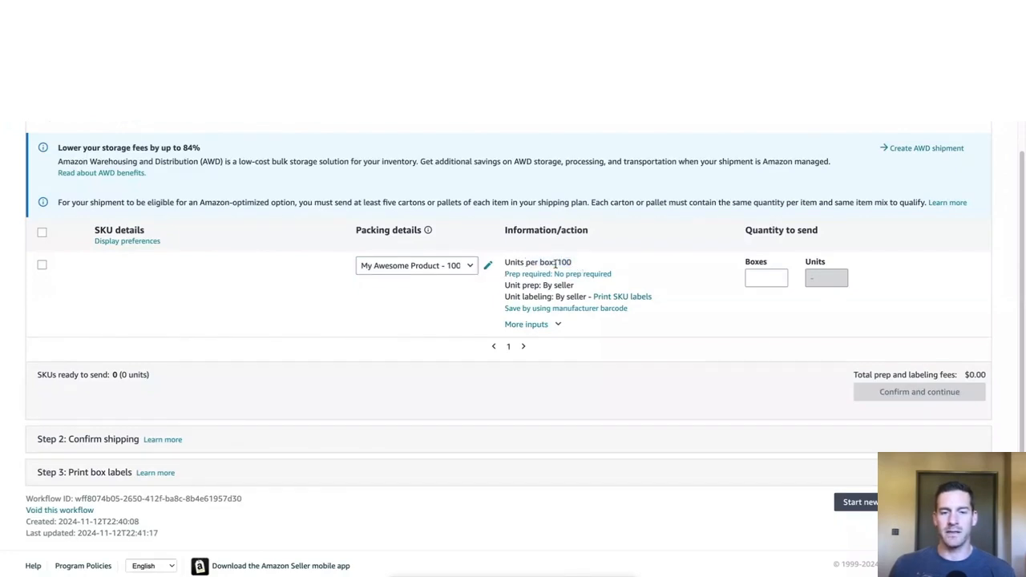
pyautogui.click(757, 277)
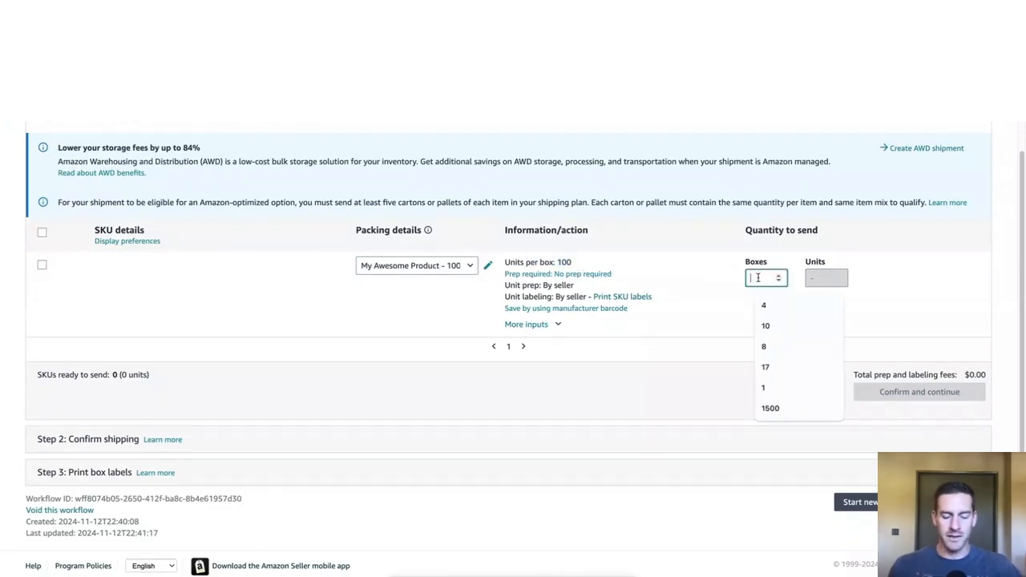
pyautogui.write('5')
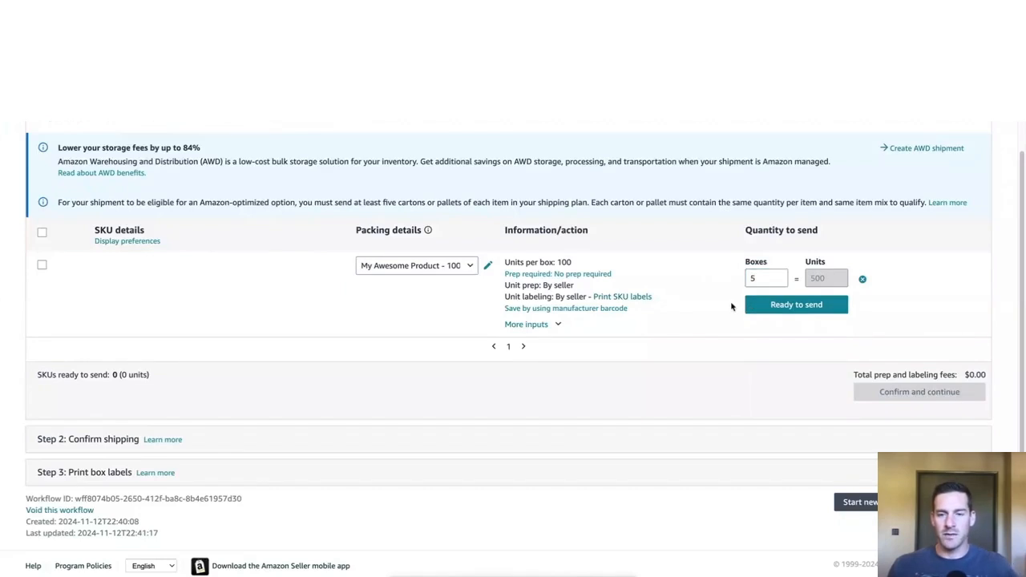
pyautogui.click(788, 313)
# Step: Check the total prep and labeling fees, and confirm the inventory to proceed to the shipping step
pyautogui.moveTo(855, 363); pyautogui.dragTo(989, 362)
pyautogui.click(957, 352)
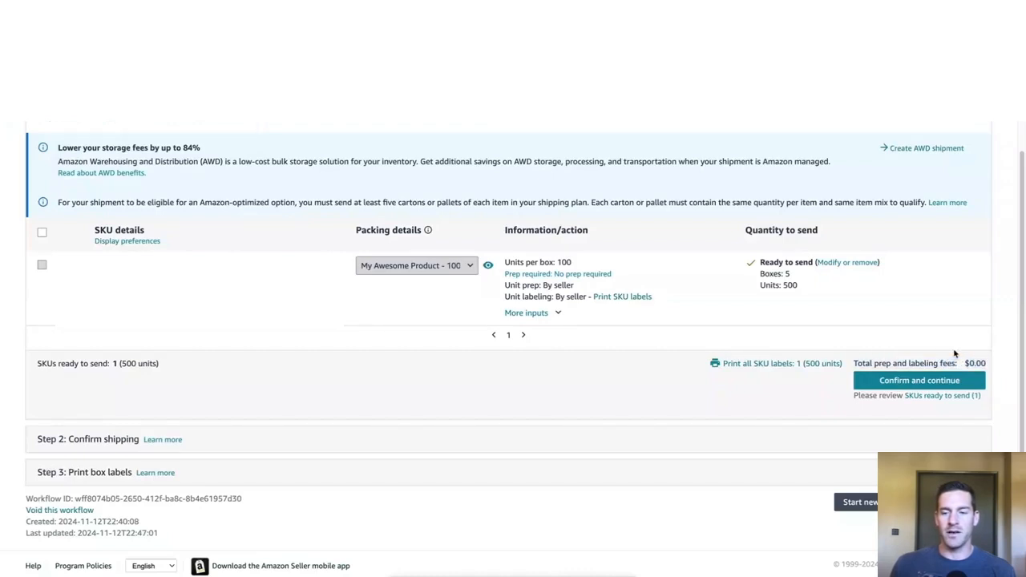
pyautogui.moveTo(854, 366); pyautogui.dragTo(940, 362)
pyautogui.click(909, 360)
pyautogui.moveTo(854, 363); pyautogui.dragTo(984, 363)
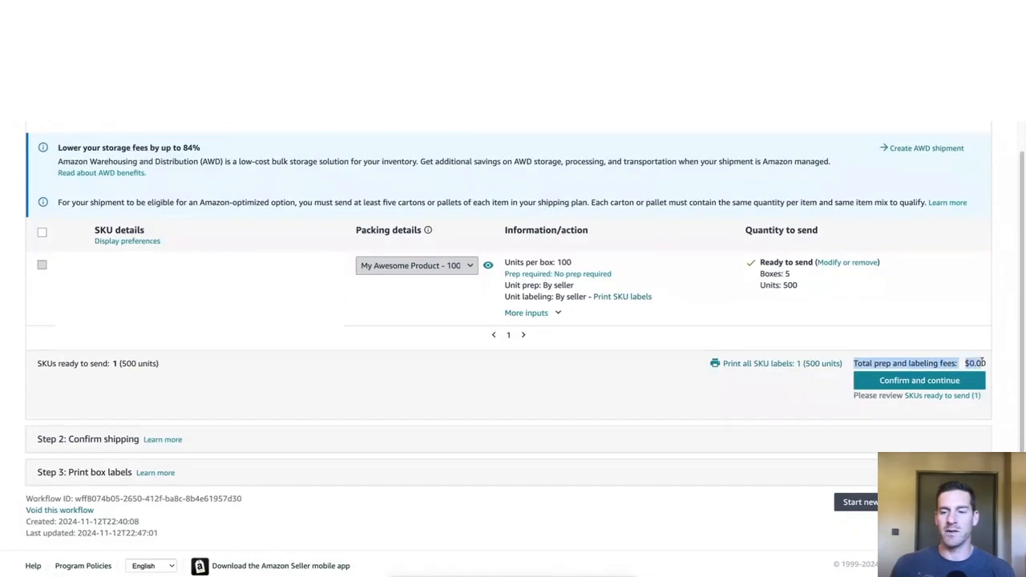
pyautogui.click(965, 363)
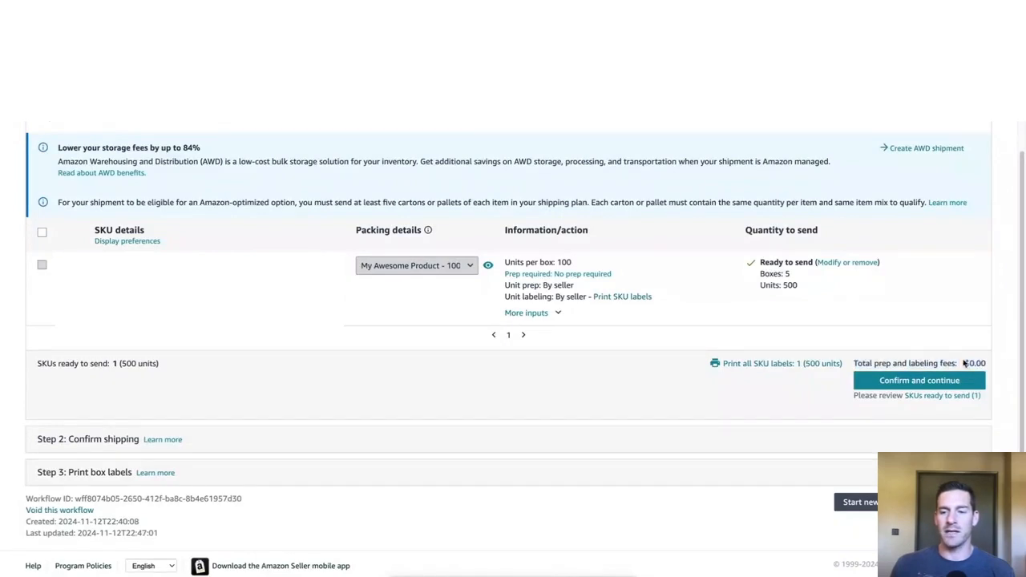
pyautogui.click(903, 384)
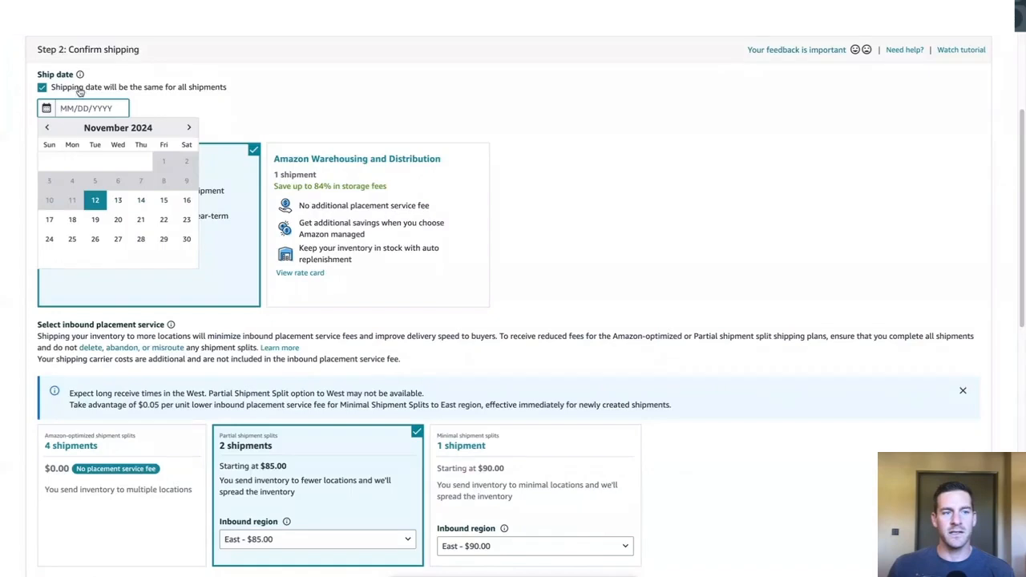
# Step: Set the ship date for all shipments to 11/14/2024
pyautogui.click(141, 201)
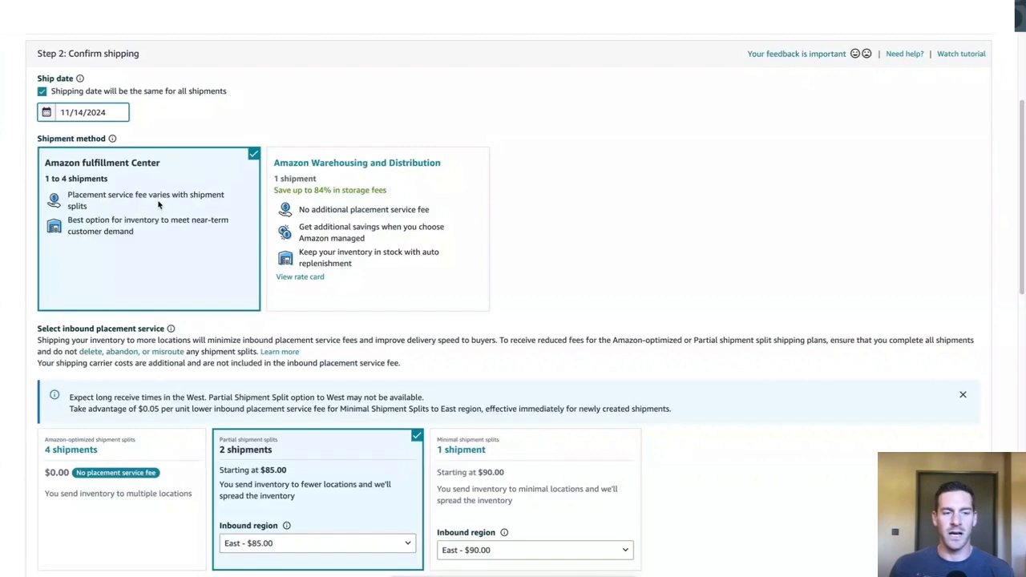
# Step: Compare the inbound placement service options and select Amazon-optimized shipment splits with 4 shipments
pyautogui.scroll(2, 158, 205)
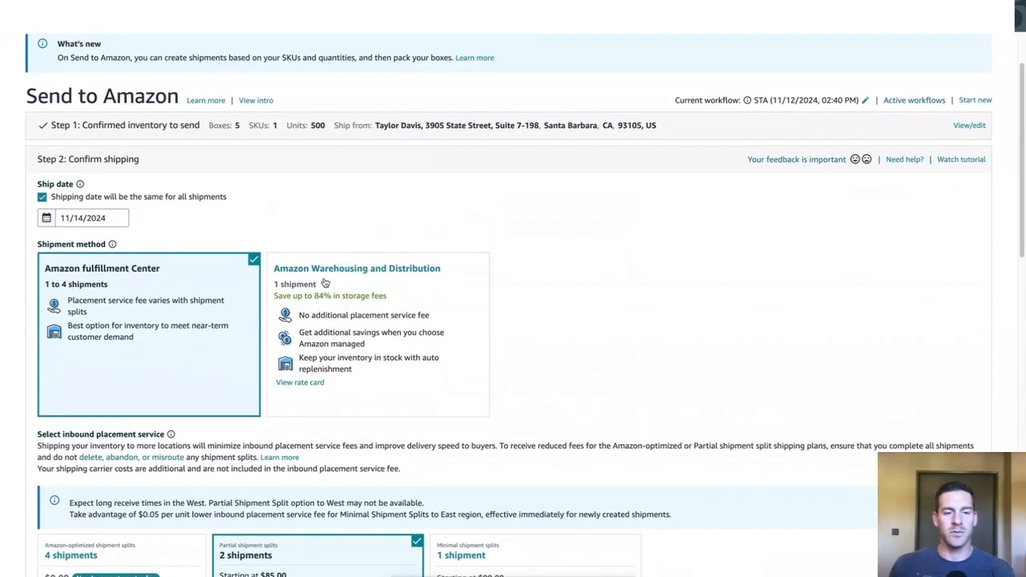
pyautogui.scroll(-3, 339, 296)
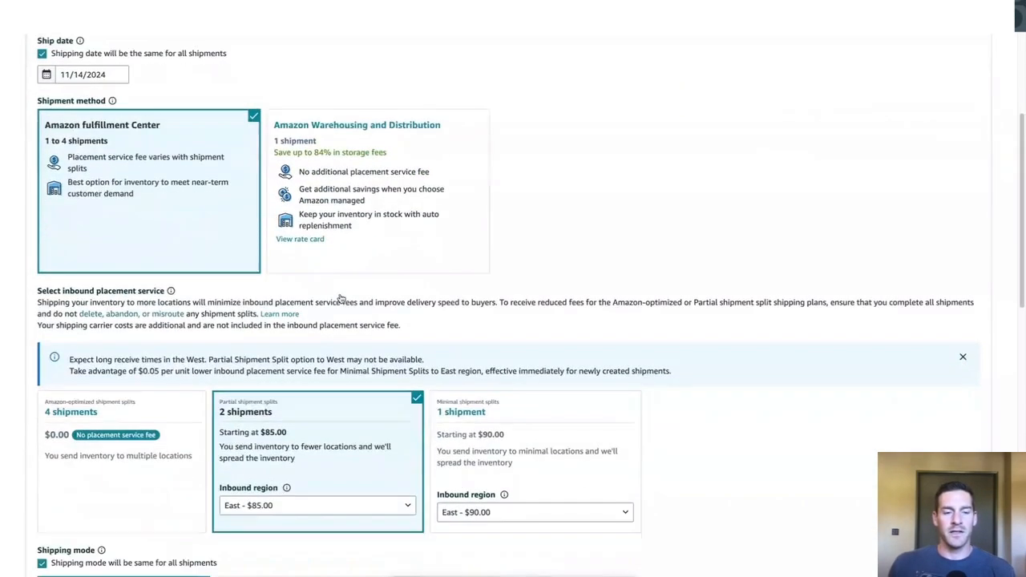
pyautogui.scroll(-2, 339, 294)
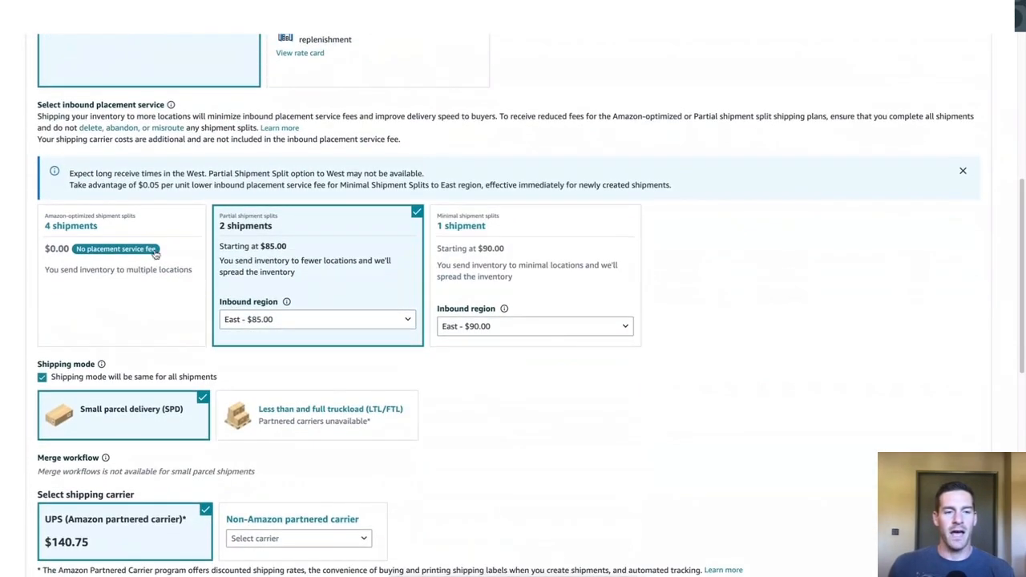
pyautogui.scroll(-1, 182, 253)
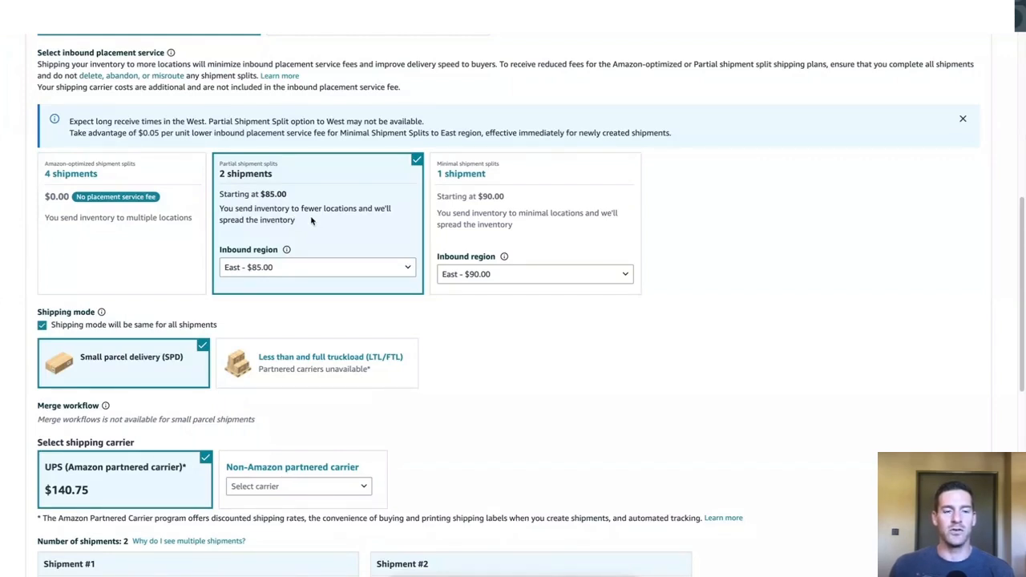
pyautogui.moveTo(261, 195); pyautogui.dragTo(288, 194)
pyautogui.click(291, 195)
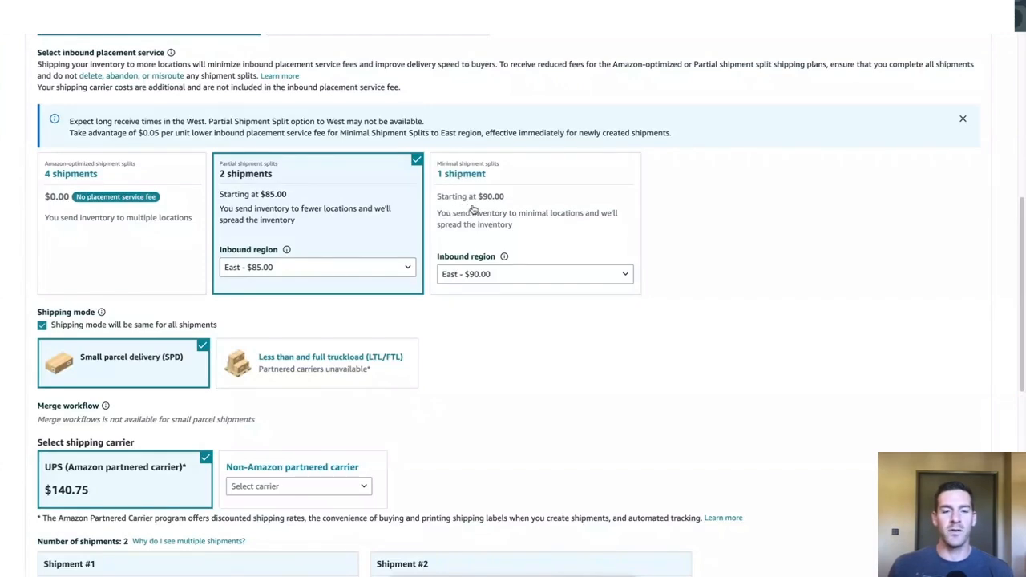
pyautogui.click(505, 200)
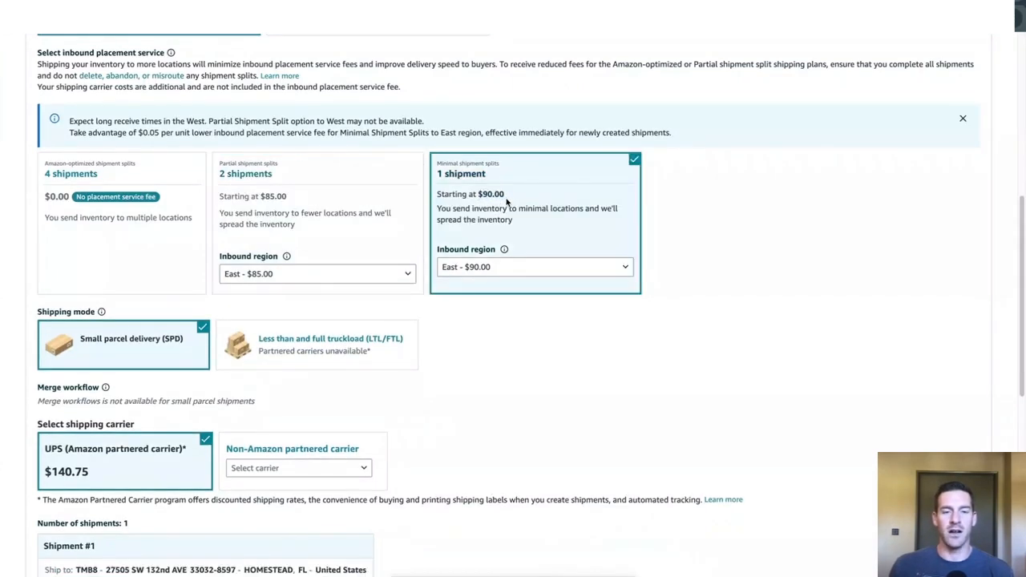
pyautogui.click(140, 189)
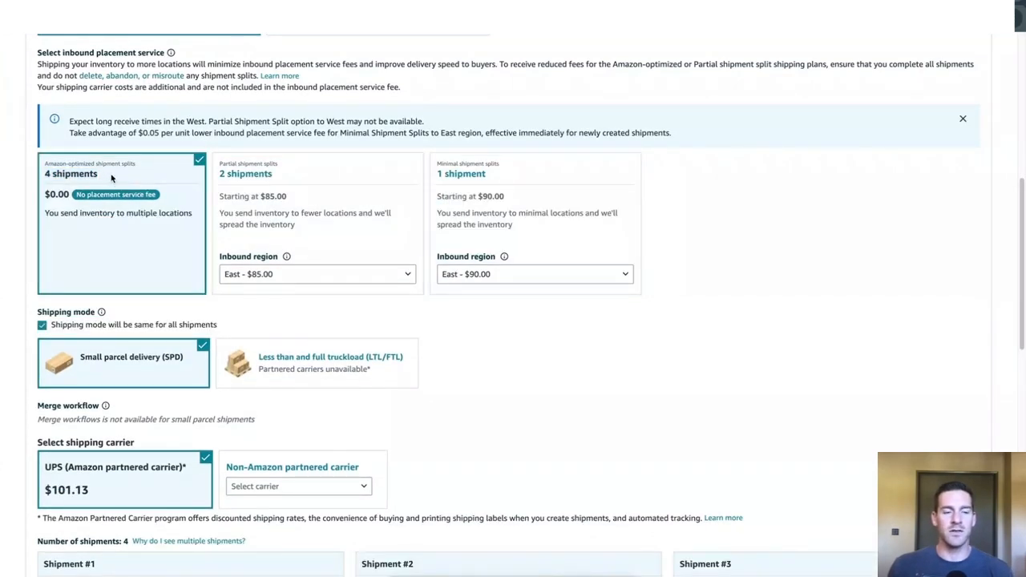
pyautogui.moveTo(110, 174); pyautogui.dragTo(67, 195)
pyautogui.click(50, 176)
pyautogui.click(71, 201)
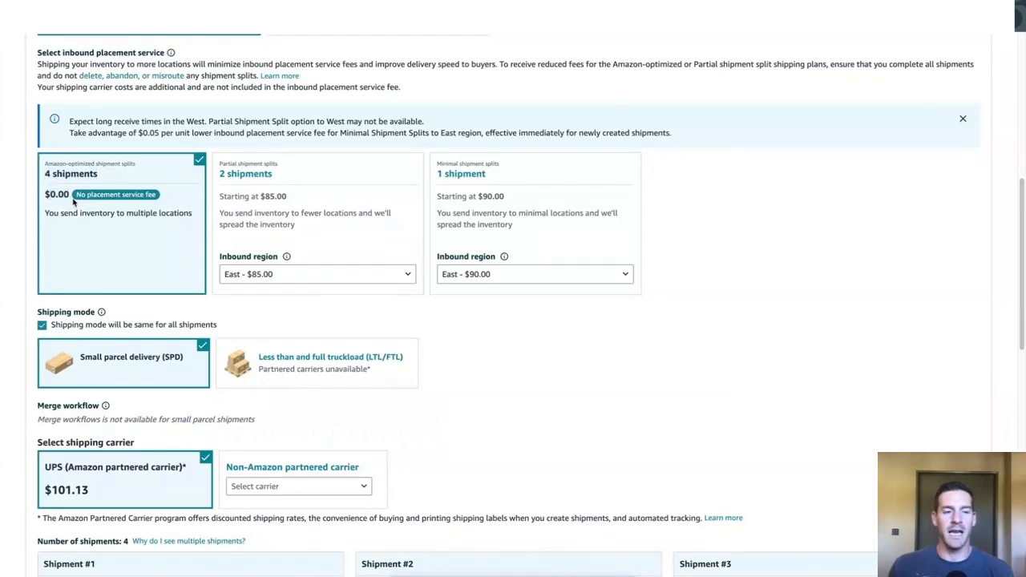
# Step: Review the shipping mode and shipping carrier options, comparing the UPS partnered carrier cost with the placement fees
pyautogui.scroll(-2, 68, 204)
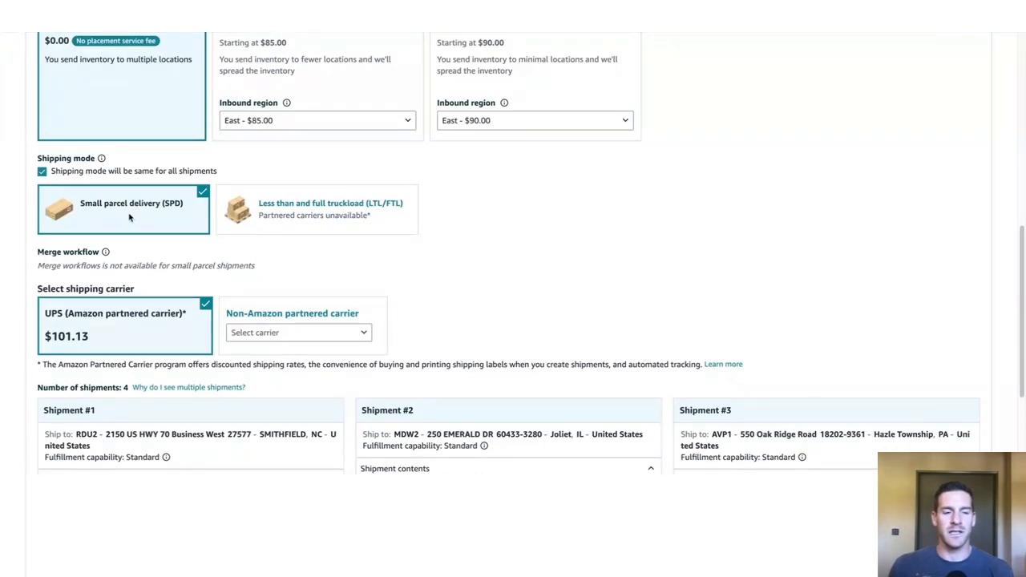
pyautogui.scroll(-1, 126, 219)
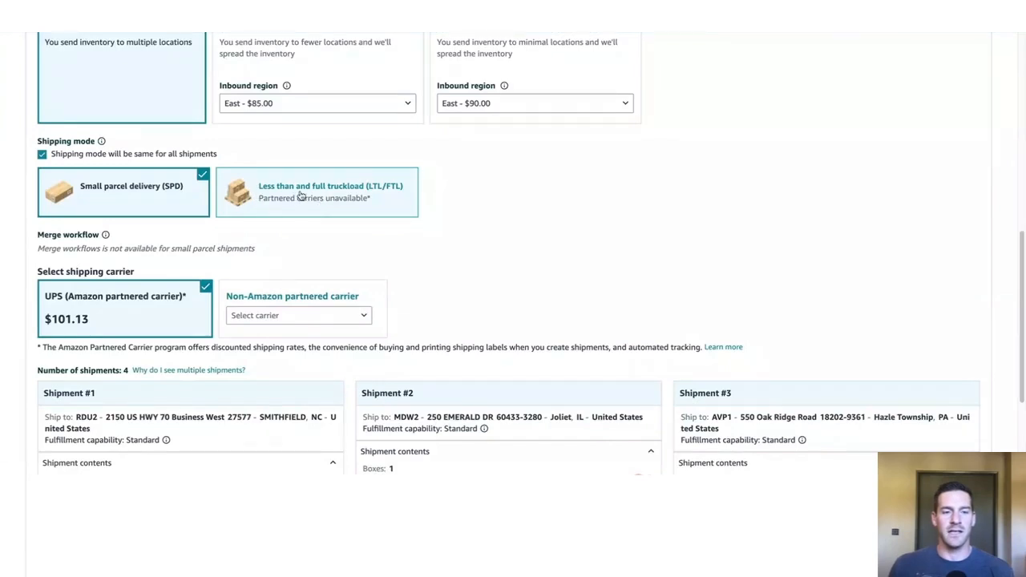
pyautogui.scroll(-2, 96, 238)
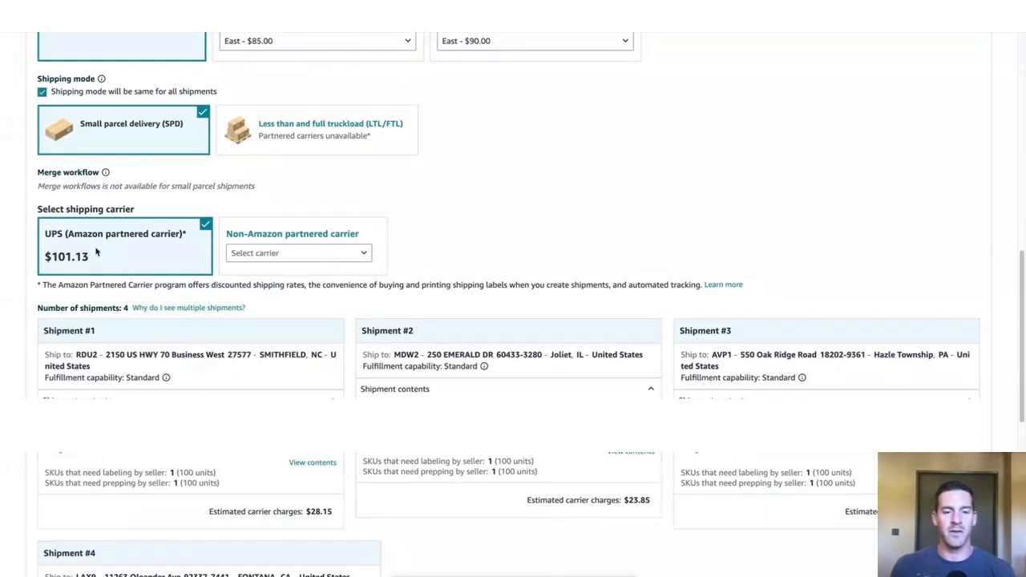
pyautogui.scroll(2, 96, 251)
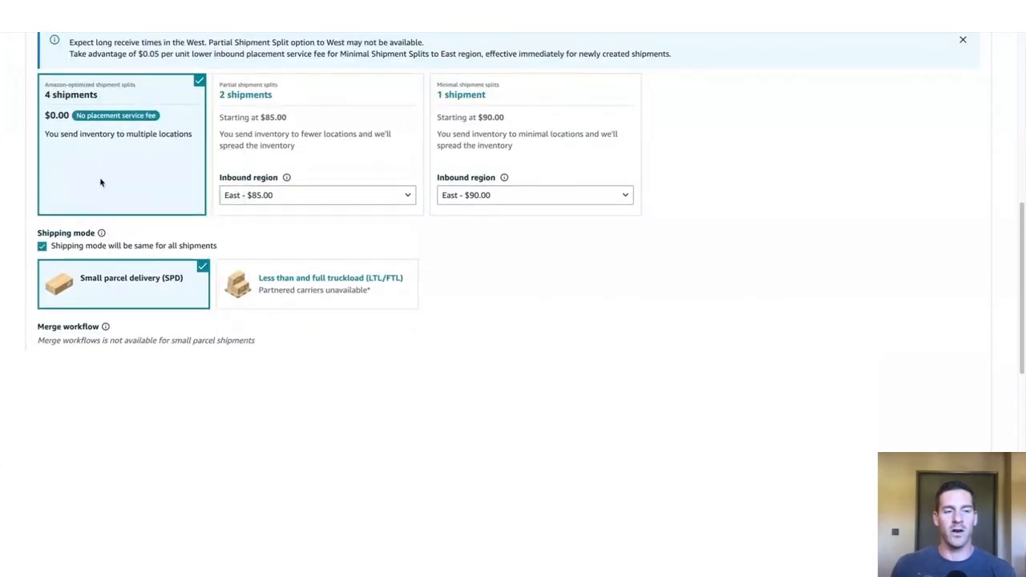
pyautogui.scroll(-1, 110, 210)
pyautogui.scroll(-2, 110, 210)
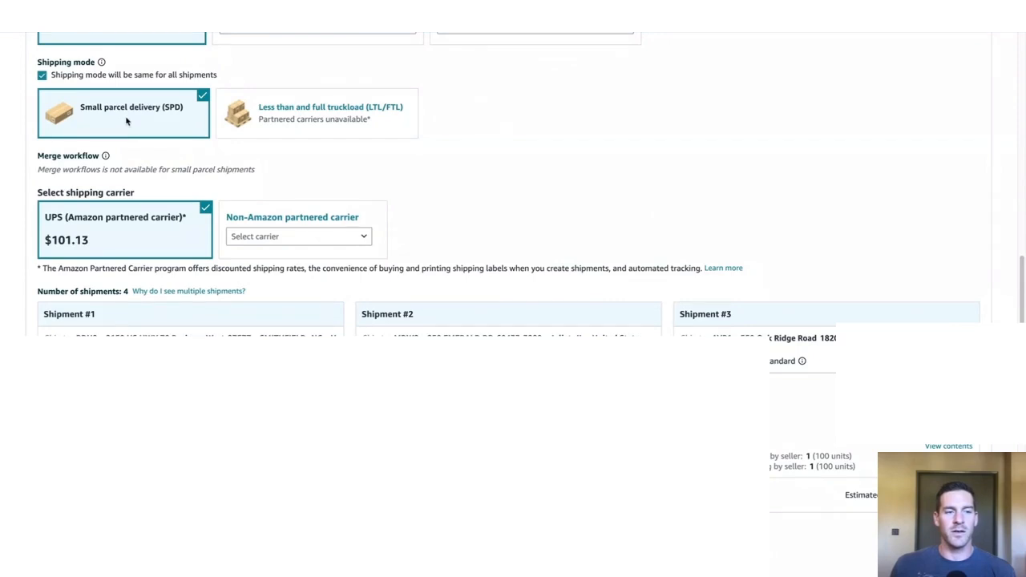
pyautogui.scroll(-3, 104, 233)
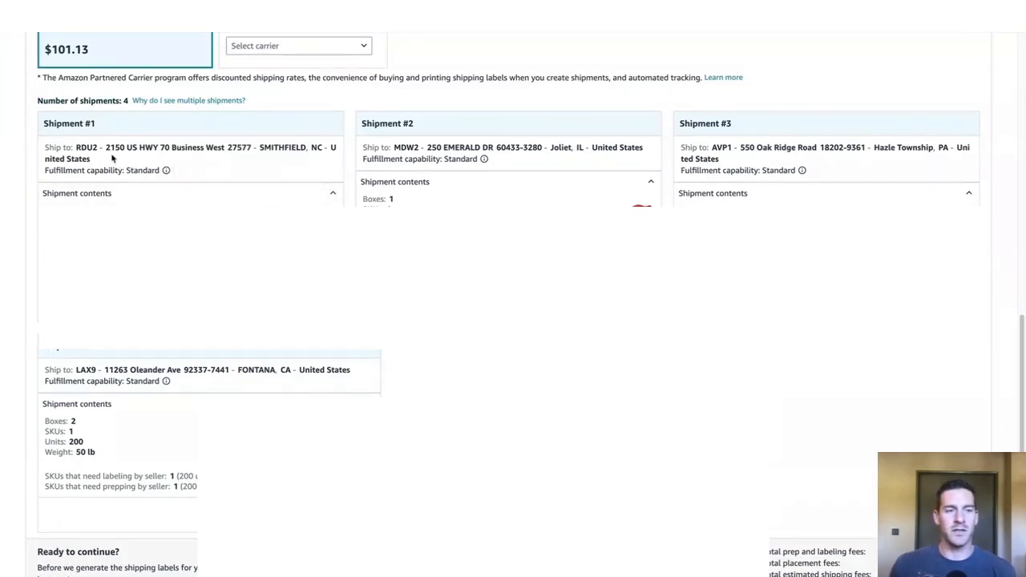
# Step: Check the destination state of each of the four shipments and how many boxes each one contains
pyautogui.moveTo(112, 158); pyautogui.dragTo(106, 147)
pyautogui.moveTo(565, 160); pyautogui.dragTo(559, 147)
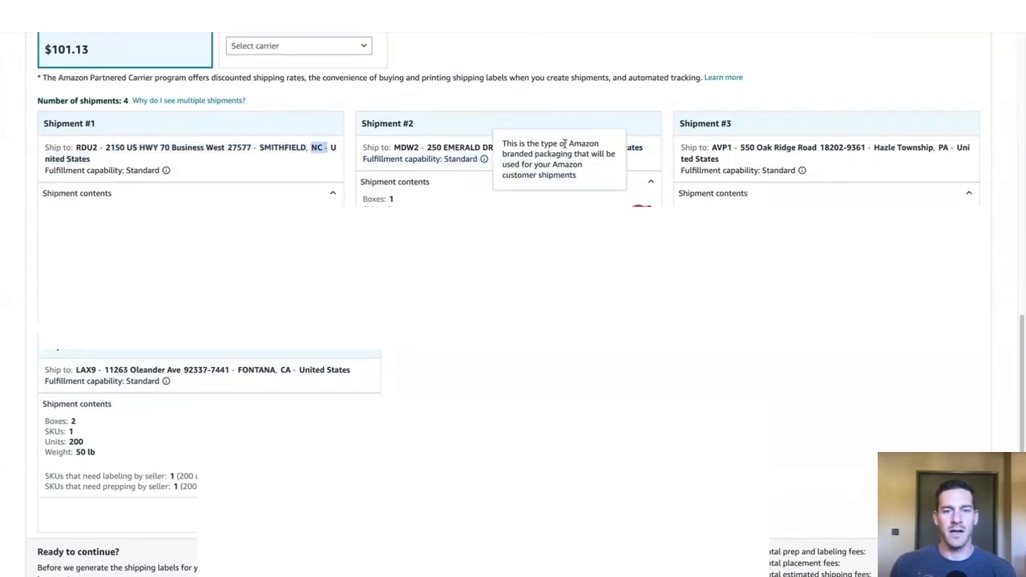
pyautogui.moveTo(575, 149); pyautogui.dragTo(584, 150)
pyautogui.moveTo(937, 148); pyautogui.dragTo(961, 149)
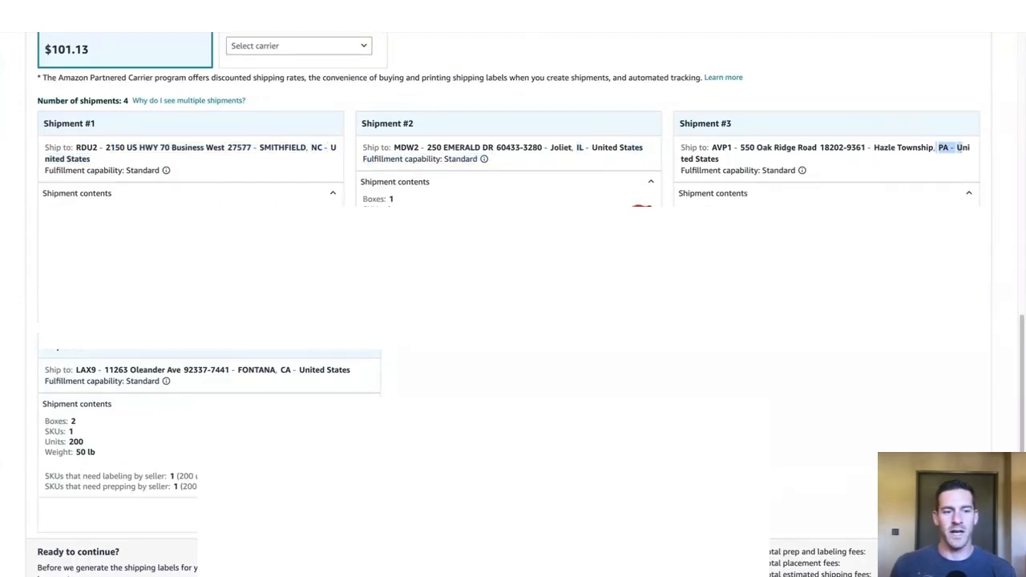
pyautogui.moveTo(243, 369); pyautogui.dragTo(296, 369)
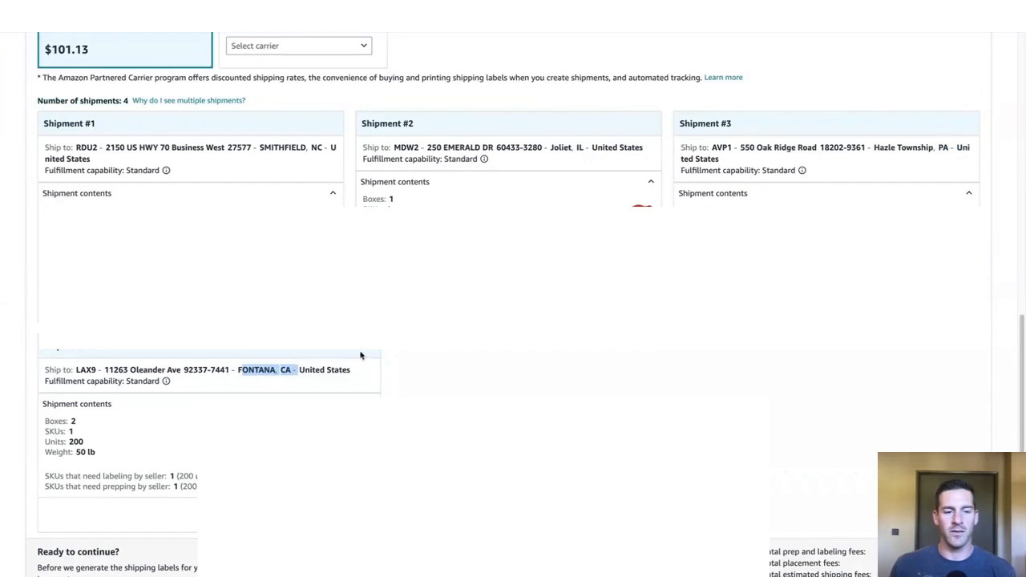
pyautogui.click(425, 351)
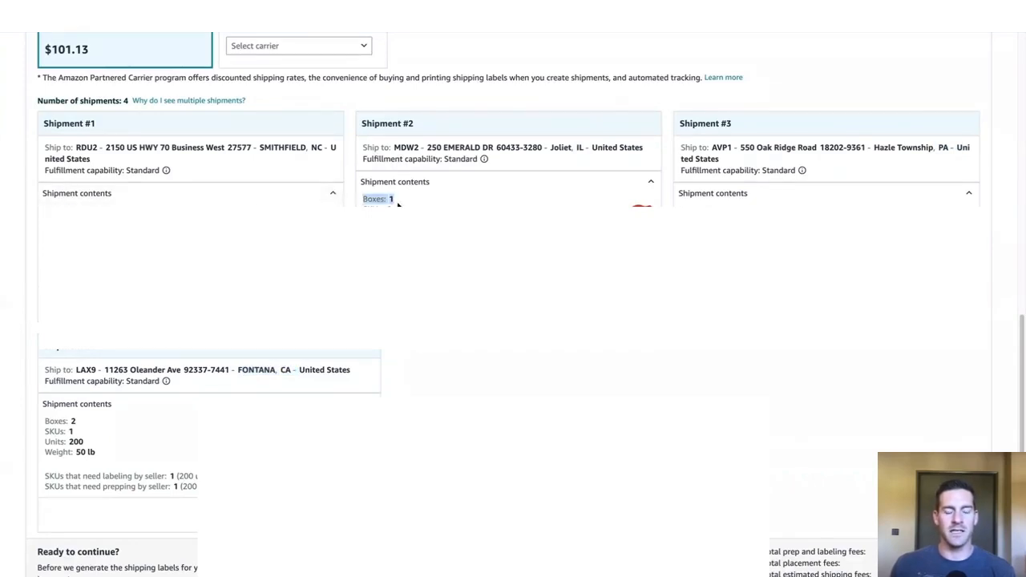
# Step: Accept the charges and confirm shipping for all four shipments
pyautogui.scroll(-3, 364, 201)
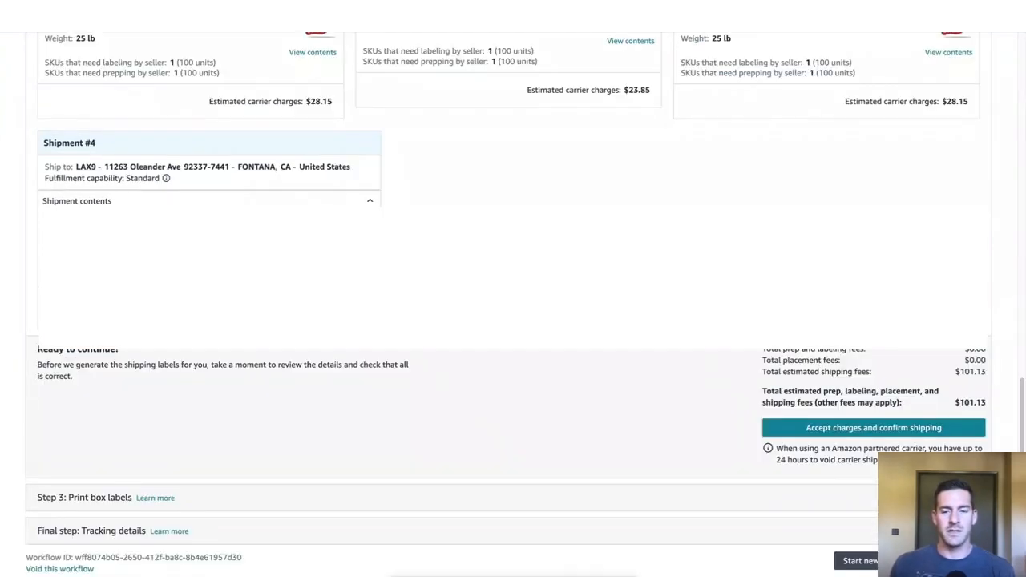
pyautogui.click(808, 431)
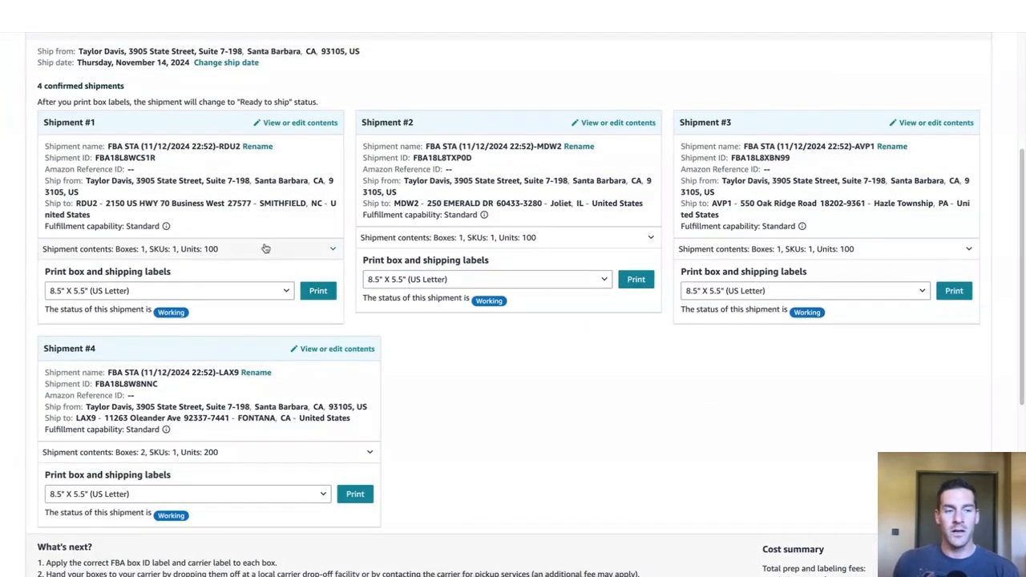
pyautogui.scroll(1, 240, 222)
pyautogui.scroll(-1, 241, 223)
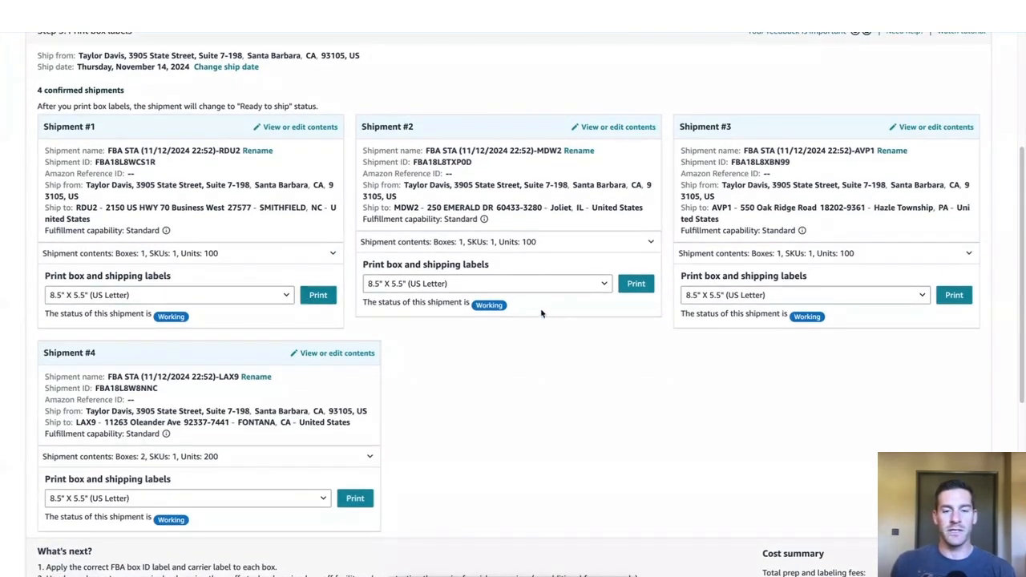
# Step: Print Shipment #1's labels in the Thermal printing - 4 x 6 inches format, and inspect the FBA box label and UPS label
pyautogui.scroll(-2, 368, 323)
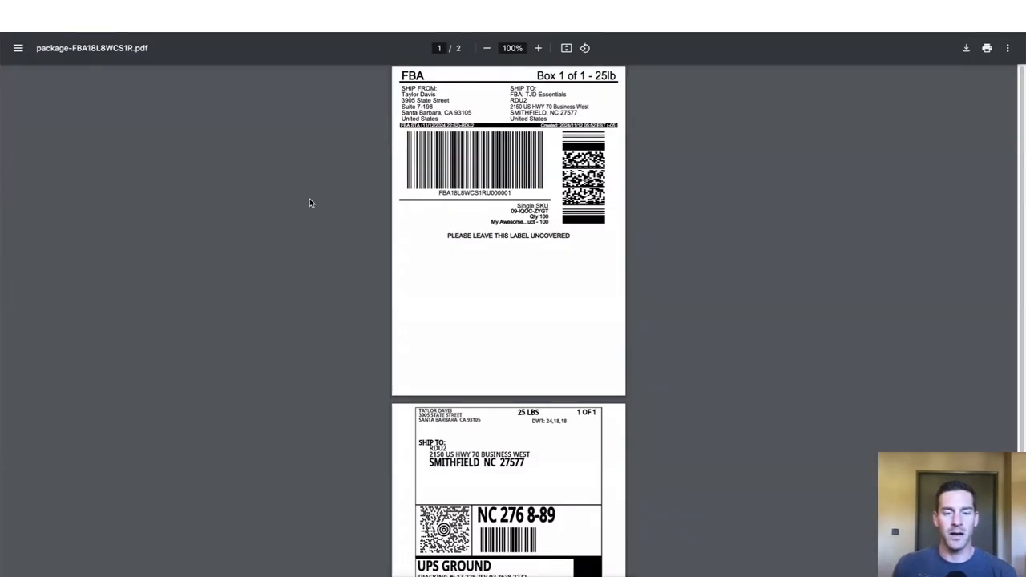
pyautogui.scroll(-1, 310, 198)
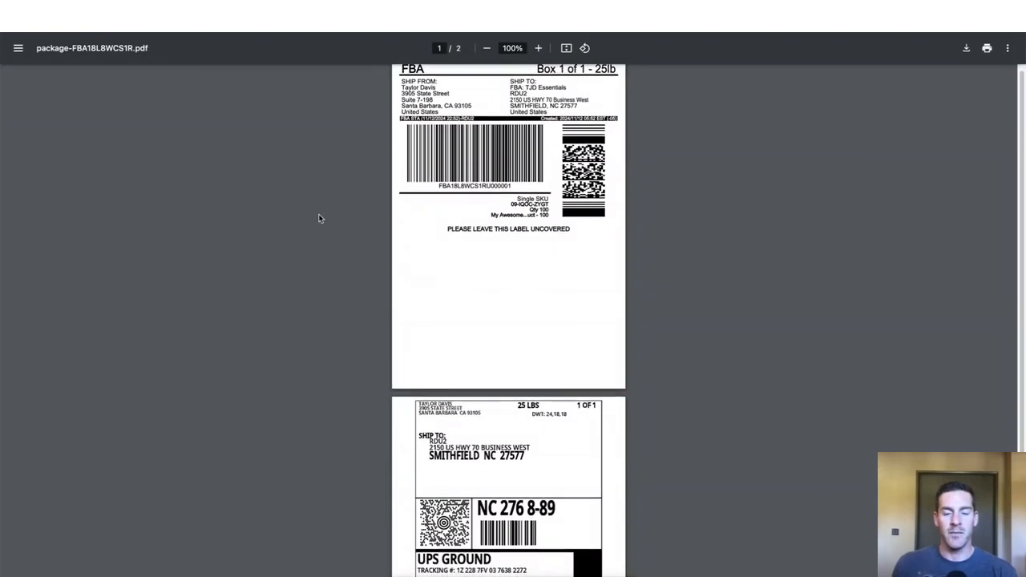
pyautogui.scroll(-2, 321, 217)
pyautogui.scroll(2, 325, 217)
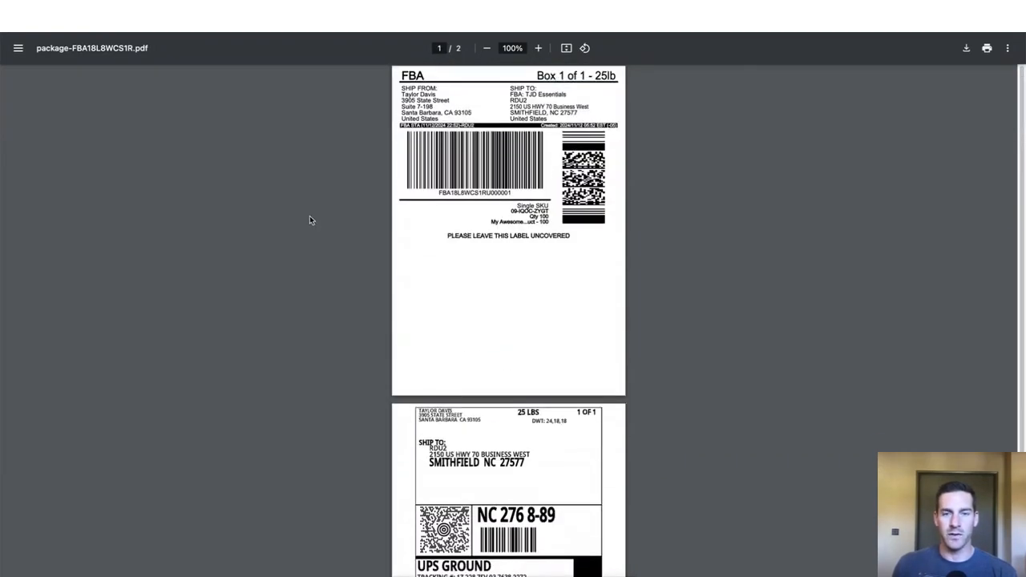
pyautogui.press('super+minus')
pyautogui.press('super+minus')
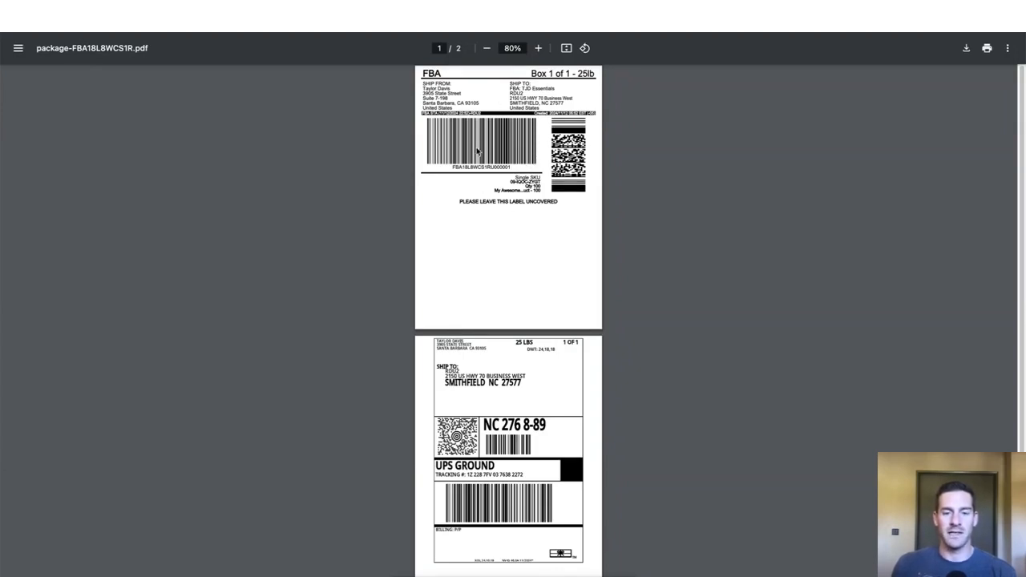
pyautogui.scroll(-1, 489, 320)
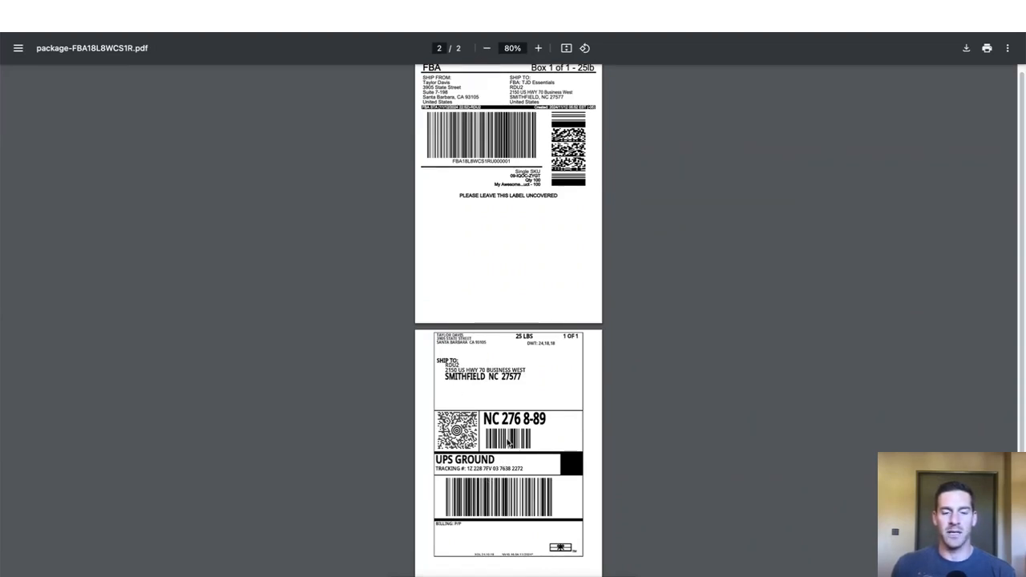
pyautogui.scroll(1, 510, 214)
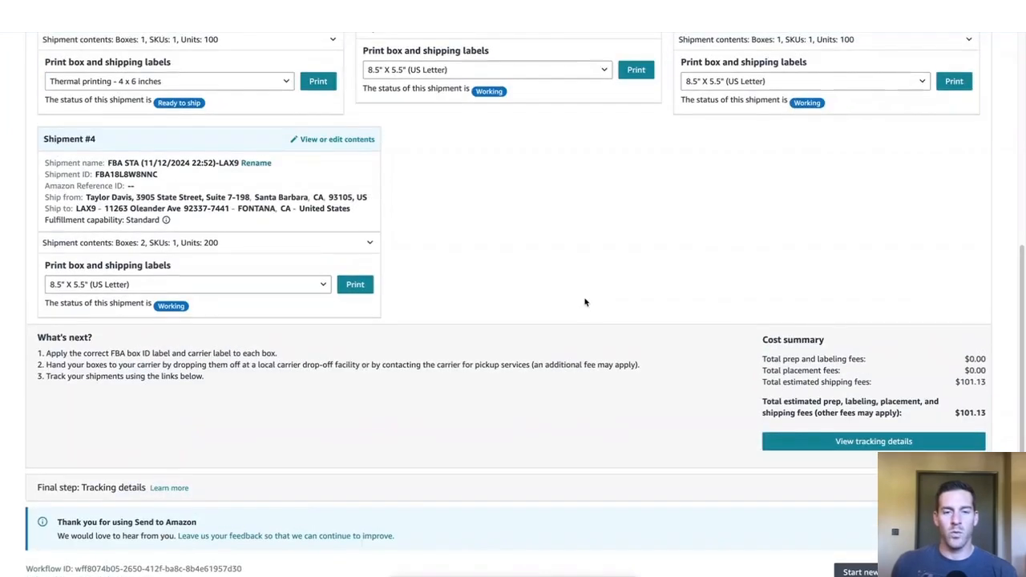
pyautogui.scroll(2, 584, 301)
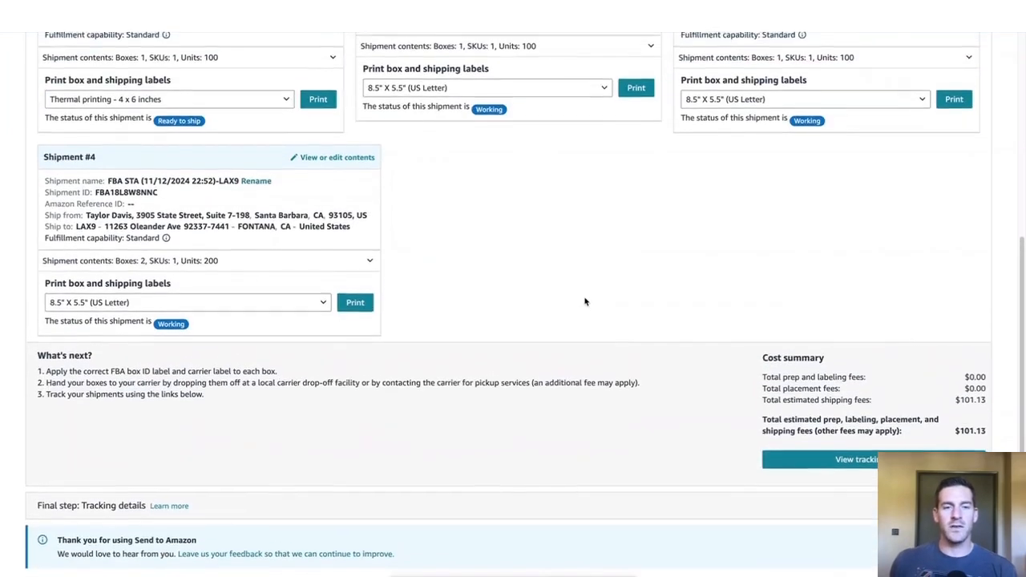
pyautogui.scroll(1, 572, 293)
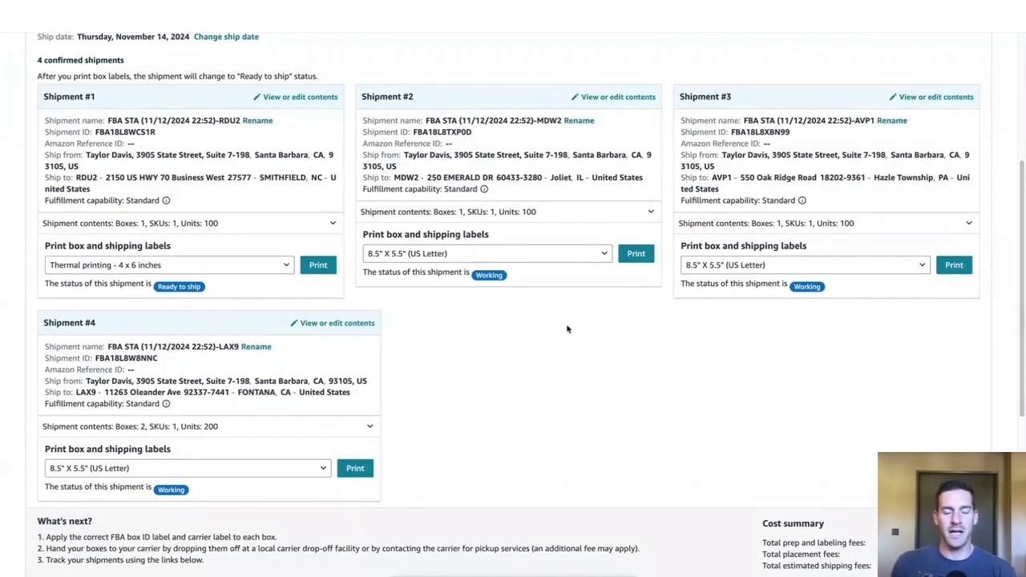
pyautogui.scroll(-1, 565, 329)
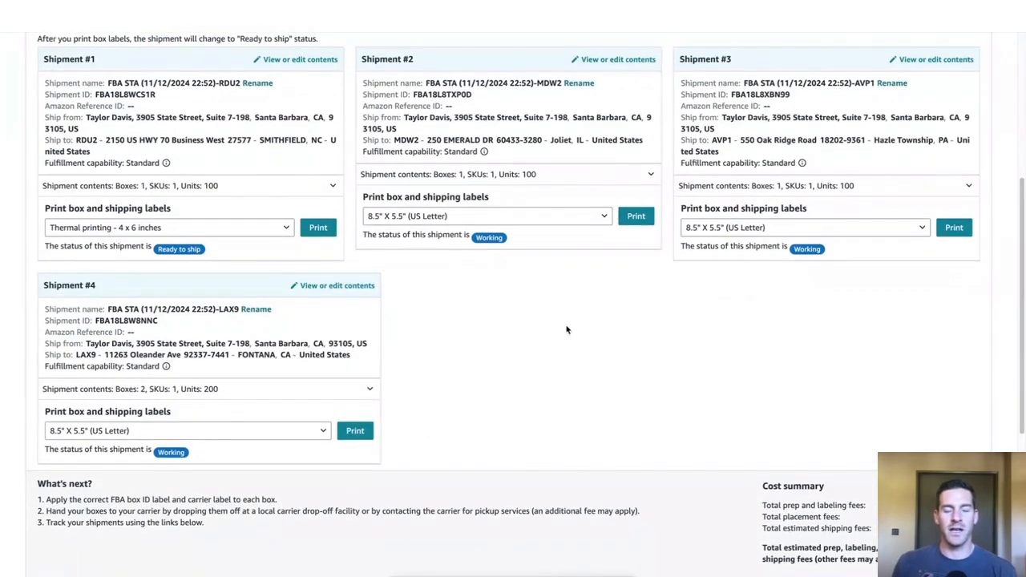